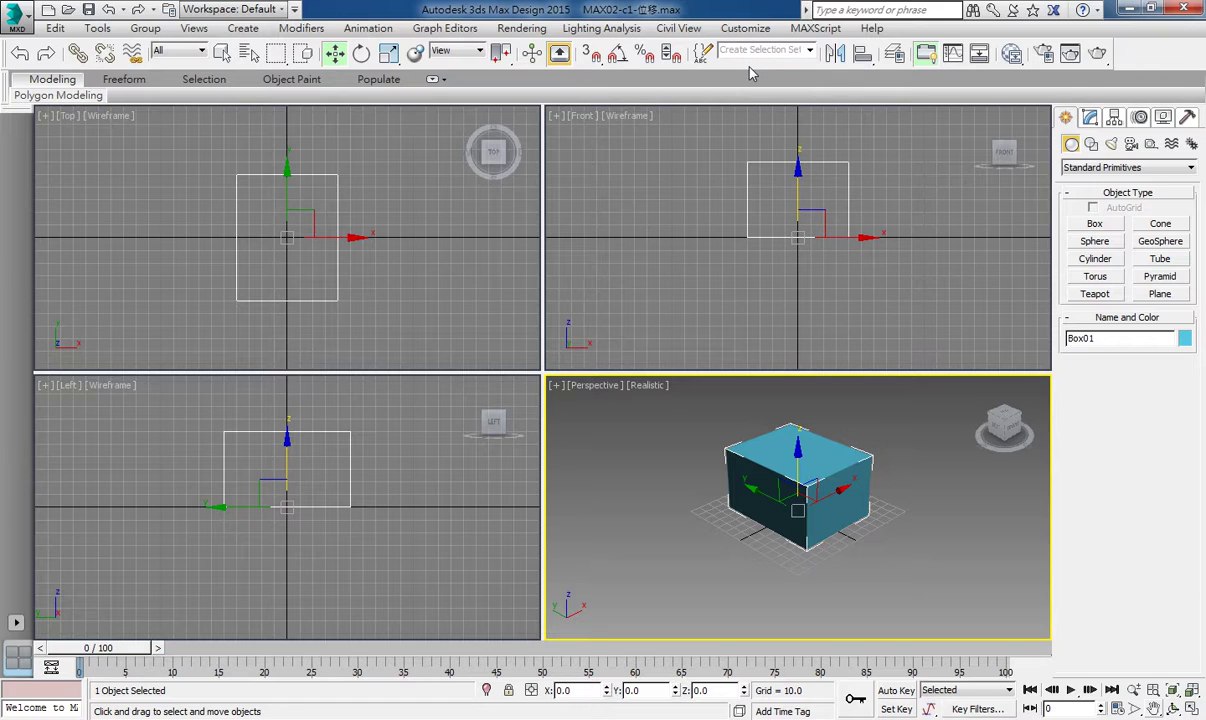
Step: Show the Axis Constraints toolbar and float it over the Front viewport
{"action": "right_click", "coordinate": [1133, 66]}
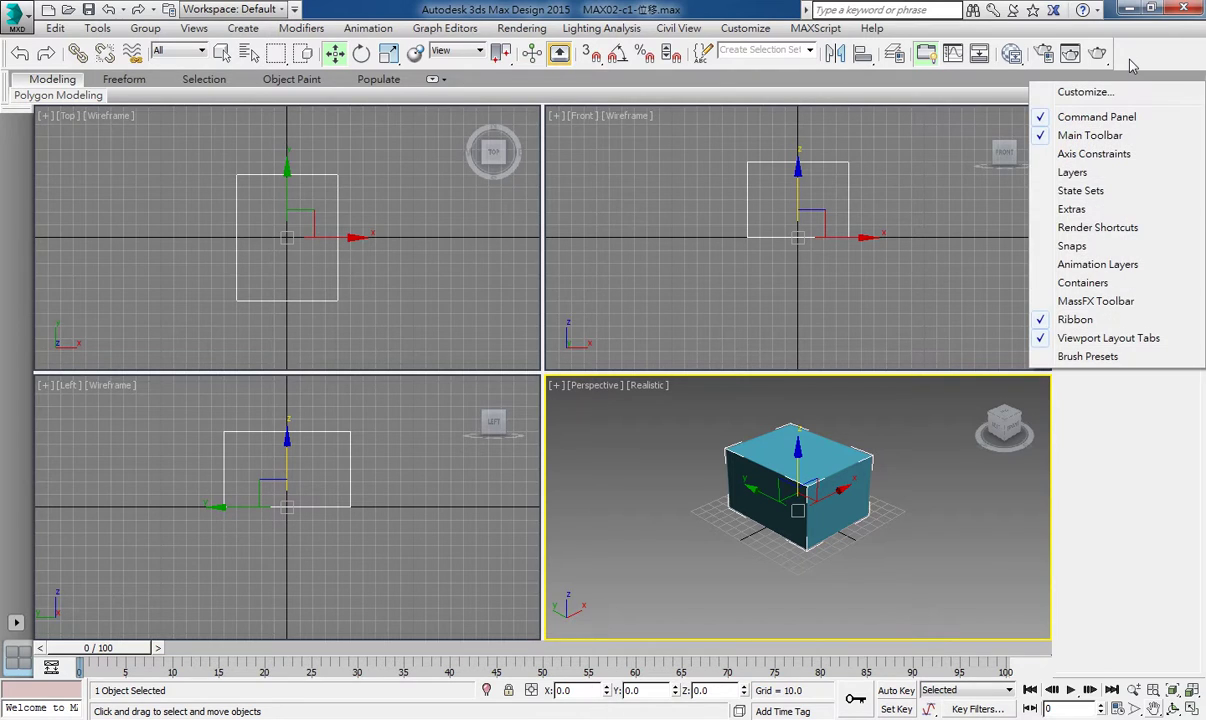
{"action": "left_click", "coordinate": [1092, 154]}
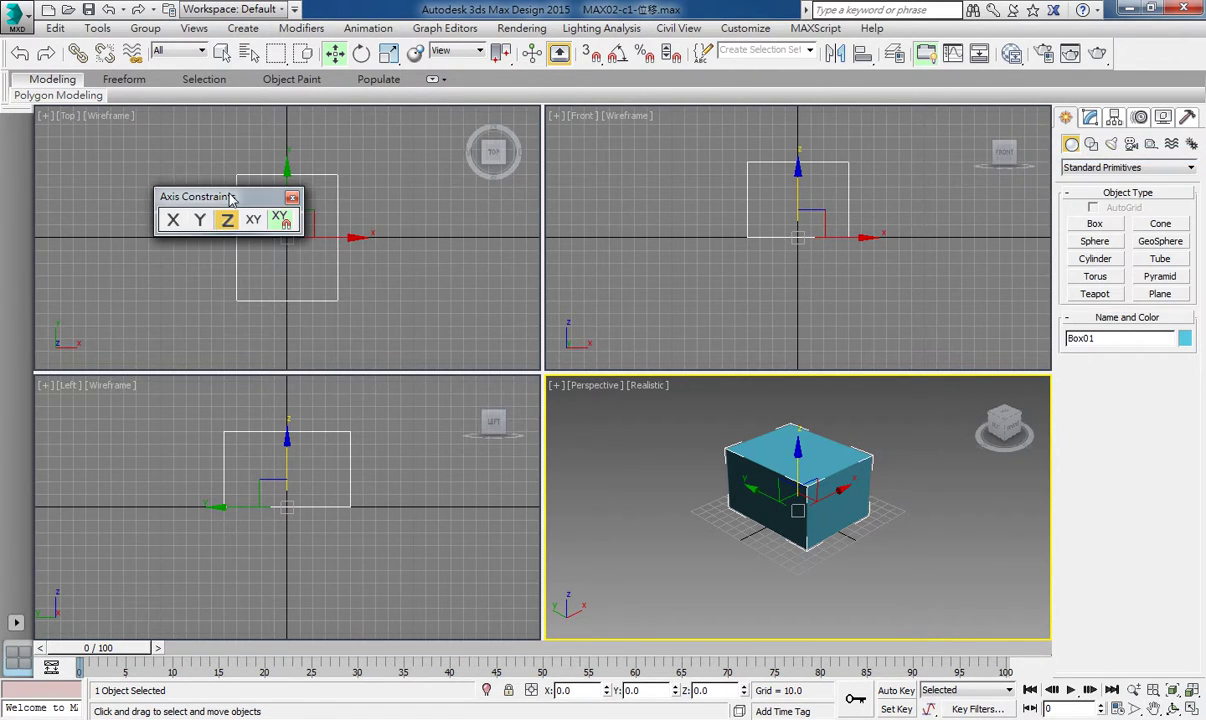
{"action": "left_click_drag", "start_coordinate": [222, 197], "coordinate": [757, 175]}
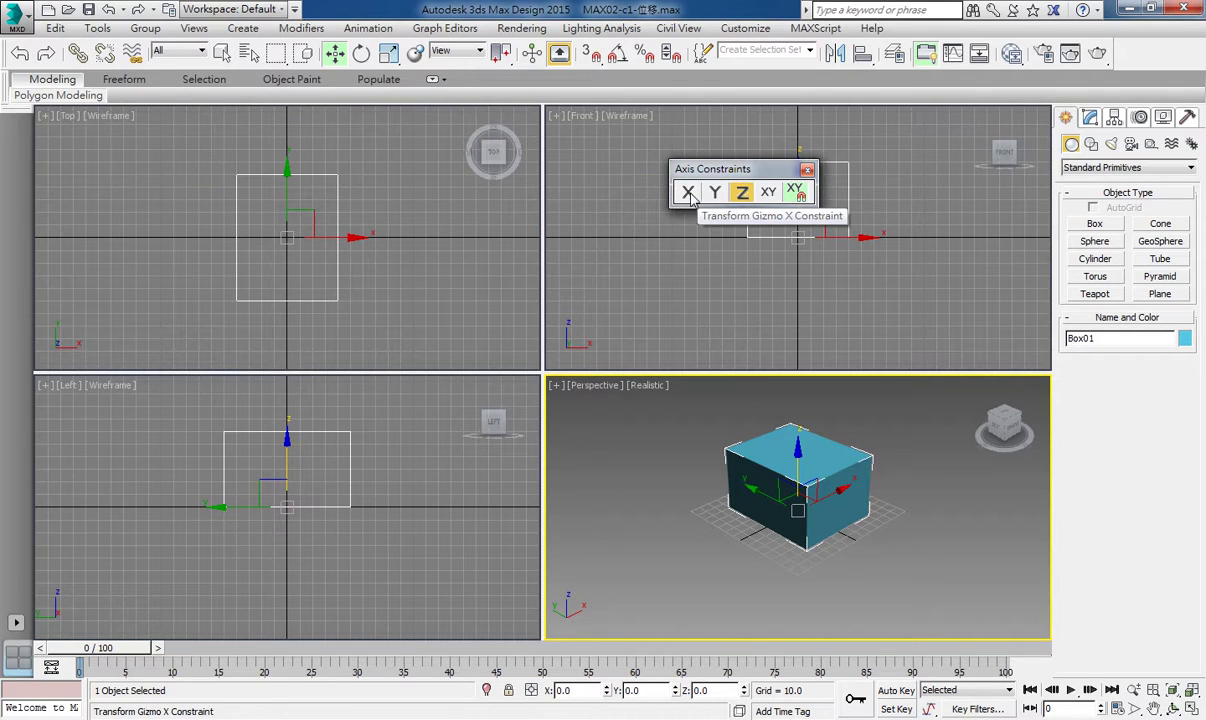
Step: Try the X, Y, Z and XY constraints, leaving XY active, and shift the toolbar slightly left
{"action": "left_click", "coordinate": [688, 192]}
{"action": "left_click", "coordinate": [714, 193]}
{"action": "left_click", "coordinate": [741, 193]}
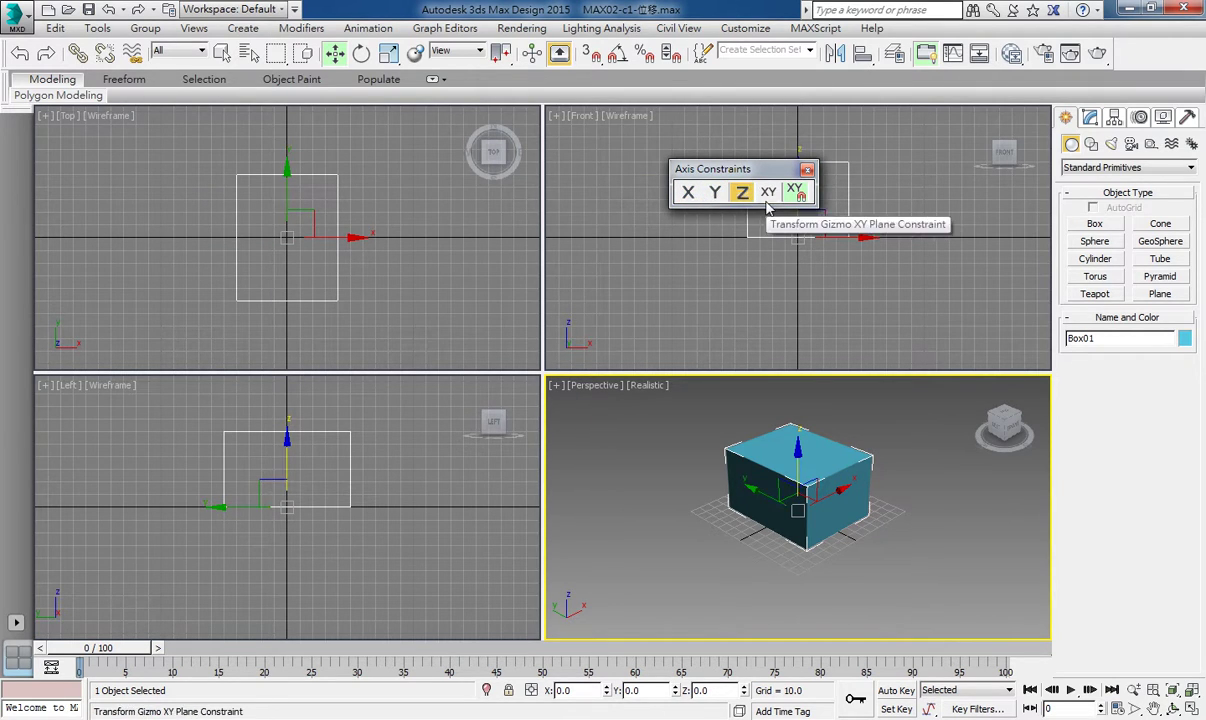
{"action": "left_click", "coordinate": [768, 193]}
{"action": "left_click_drag", "start_coordinate": [757, 175], "coordinate": [712, 178]}
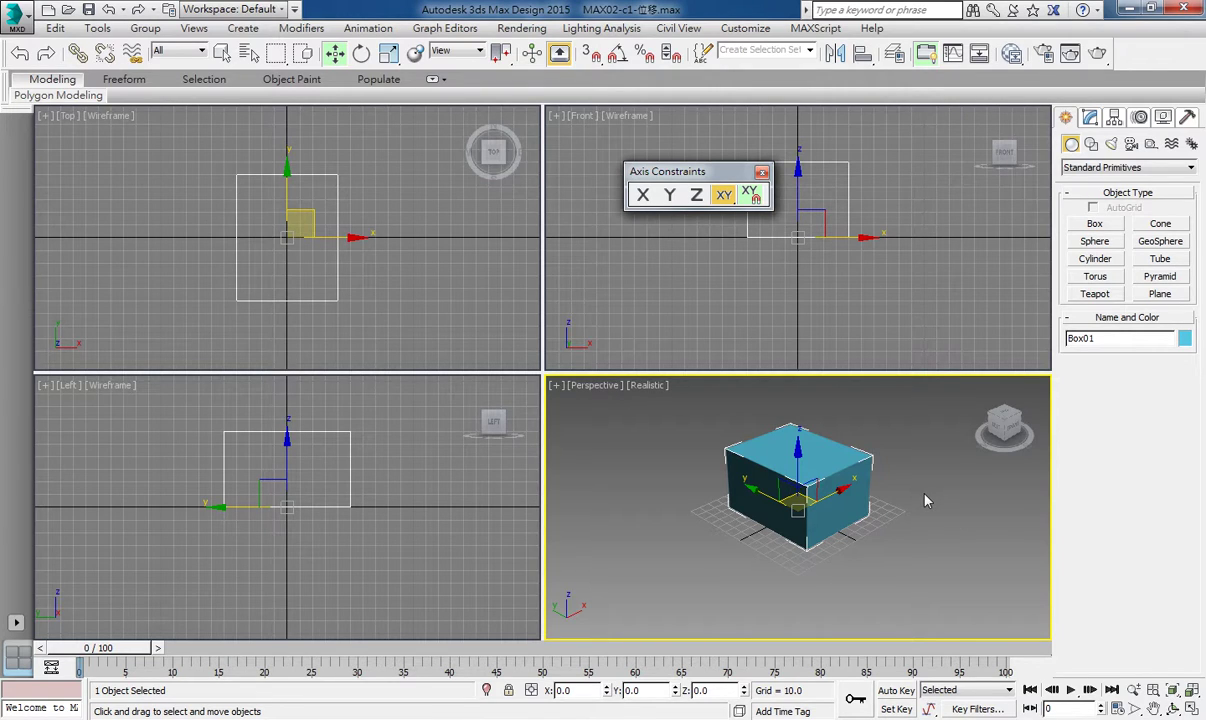
Step: With the X constraint on, drag Box01 along X until X reads 69.957
{"action": "left_click", "coordinate": [645, 195]}
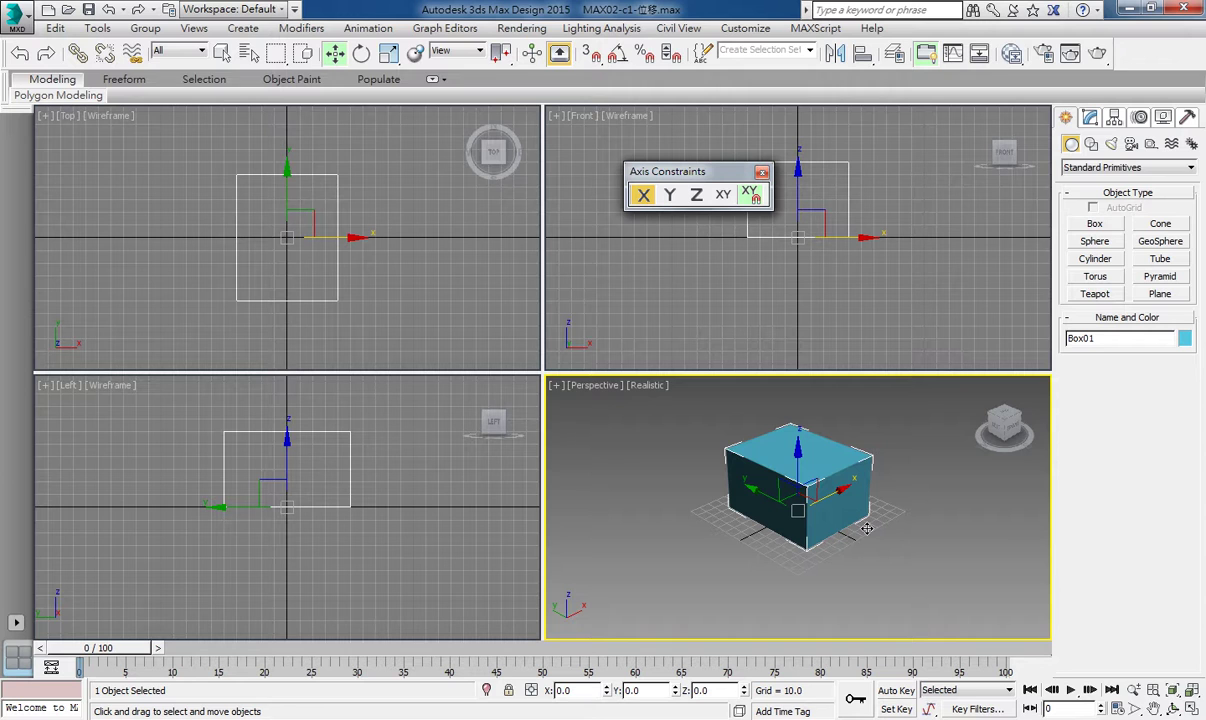
{"action": "mouse_move", "coordinate": [866, 528]}
{"action": "left_mouse_down"}
{"action": "mouse_move", "coordinate": [886, 536]}
{"action": "mouse_move", "coordinate": [805, 403]}
{"action": "left_mouse_up"}
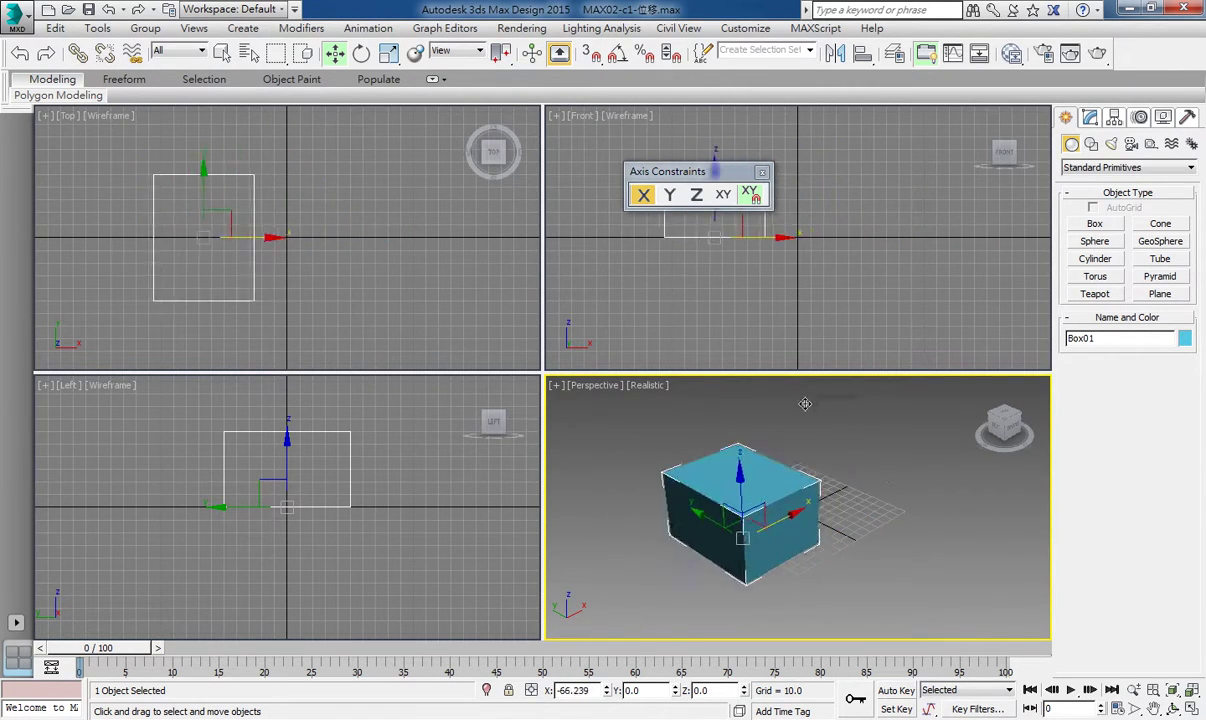
{"action": "mouse_move", "coordinate": [805, 403]}
{"action": "left_mouse_down"}
{"action": "mouse_move", "coordinate": [873, 414]}
{"action": "mouse_move", "coordinate": [873, 455]}
{"action": "mouse_move", "coordinate": [604, 678]}
{"action": "left_mouse_up"}
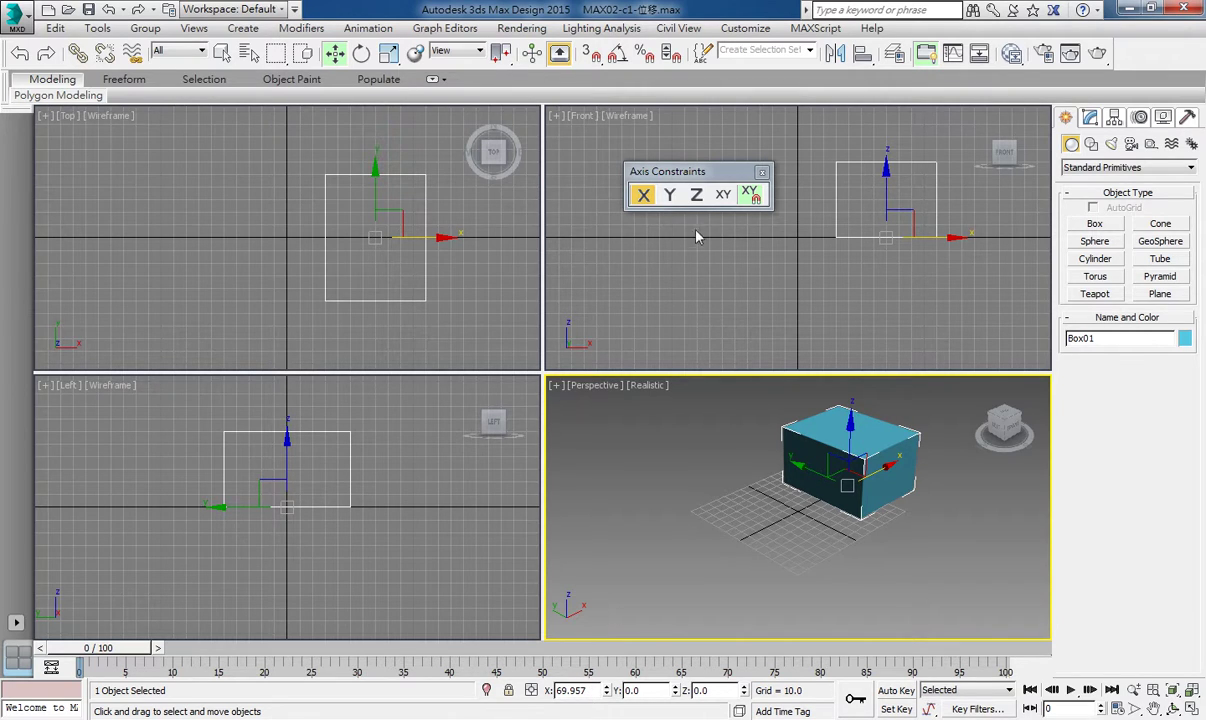
Step: Constrain to the Y axis and move Box01 along Y only, then cancel the move
{"action": "left_click", "coordinate": [669, 194]}
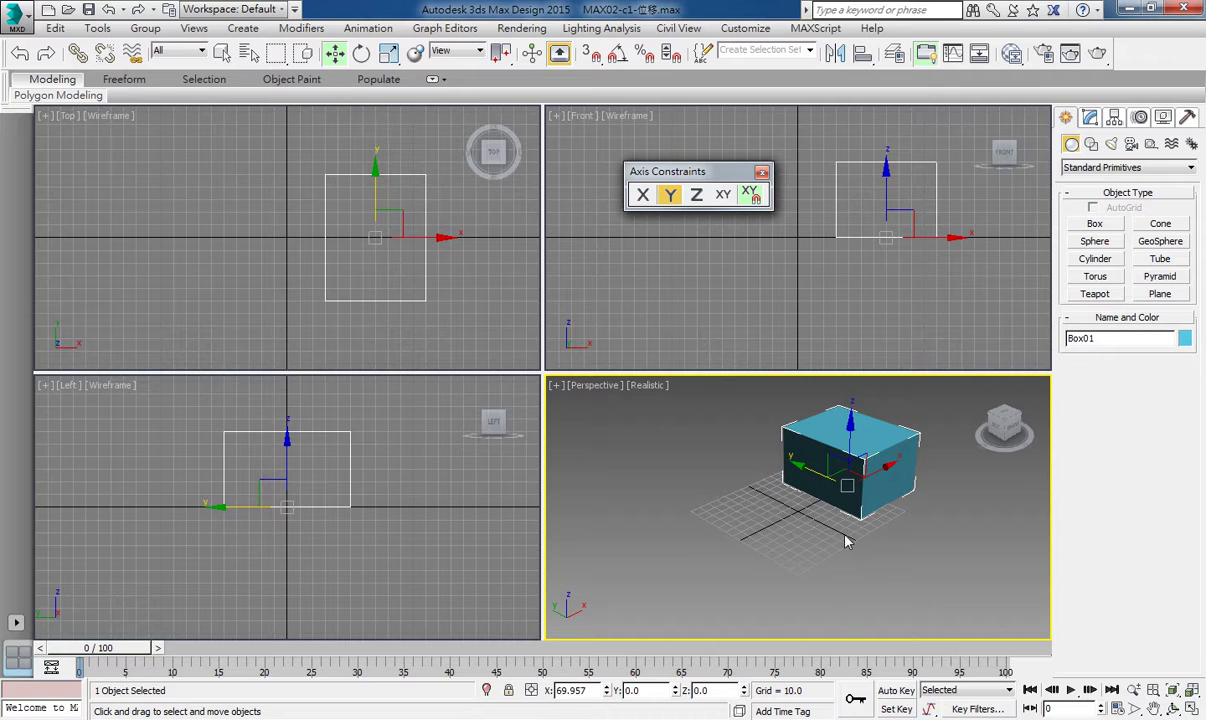
{"action": "left_click_drag", "start_coordinate": [766, 472], "coordinate": [737, 499]}
{"action": "right_click", "coordinate": [737, 499]}
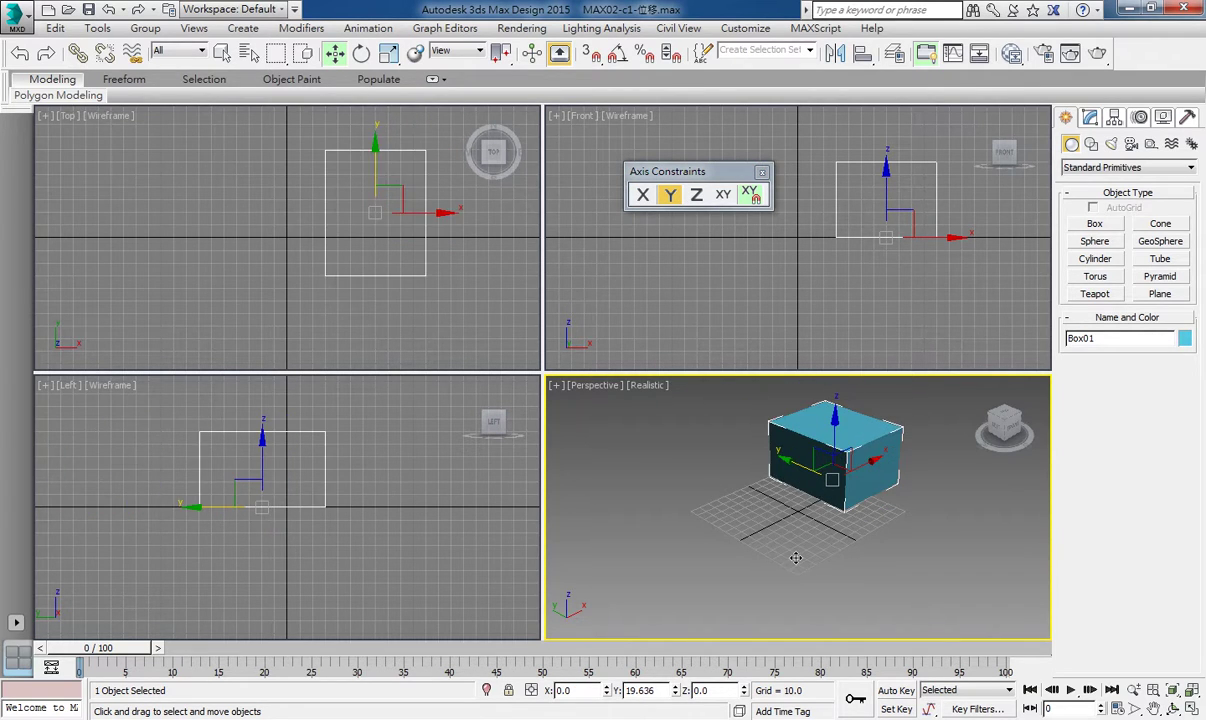
Step: Lower Box01 along Z to -45.336, then switch the constraint to the XY plane
{"action": "left_click", "coordinate": [697, 196]}
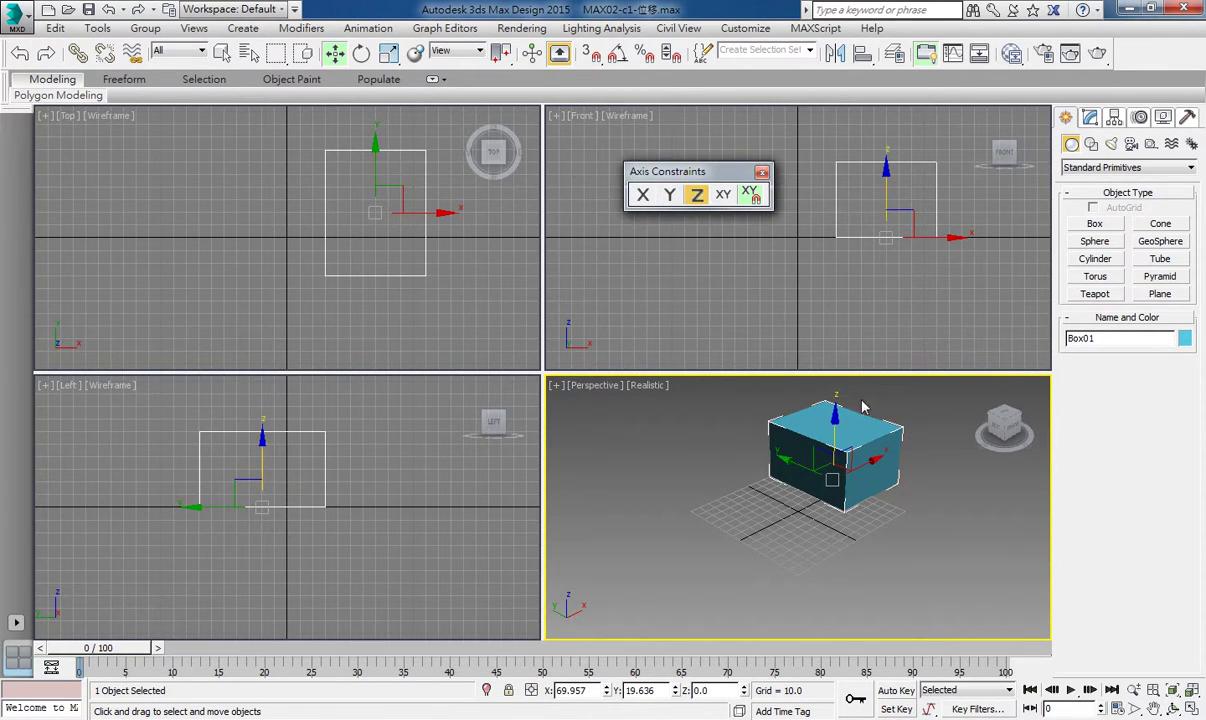
{"action": "left_click_drag", "start_coordinate": [850, 428], "coordinate": [858, 468]}
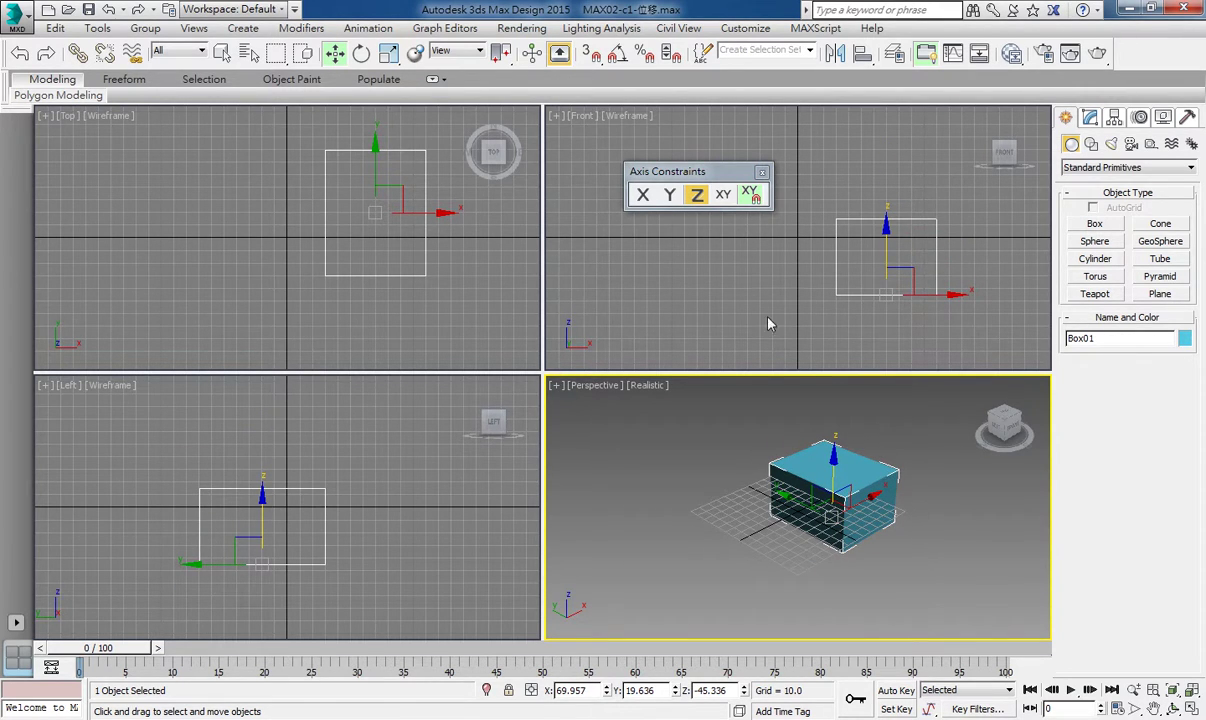
{"action": "left_click", "coordinate": [722, 195]}
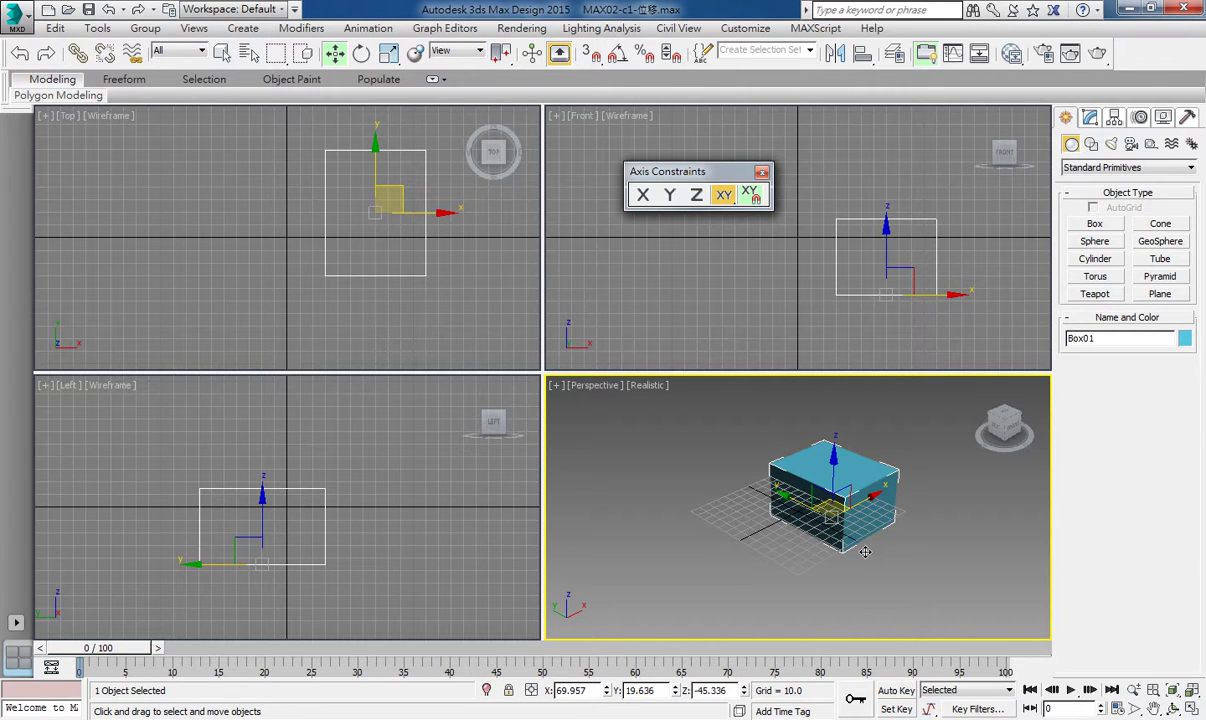
Step: Slide Box01 in the XY plane to X -22.904, Y 28.219 and open the constraint-plane flyout
{"action": "mouse_move", "coordinate": [865, 551]}
{"action": "left_mouse_down"}
{"action": "mouse_move", "coordinate": [640, 605]}
{"action": "mouse_move", "coordinate": [801, 577]}
{"action": "mouse_move", "coordinate": [789, 412]}
{"action": "mouse_move", "coordinate": [794, 583]}
{"action": "left_mouse_up"}
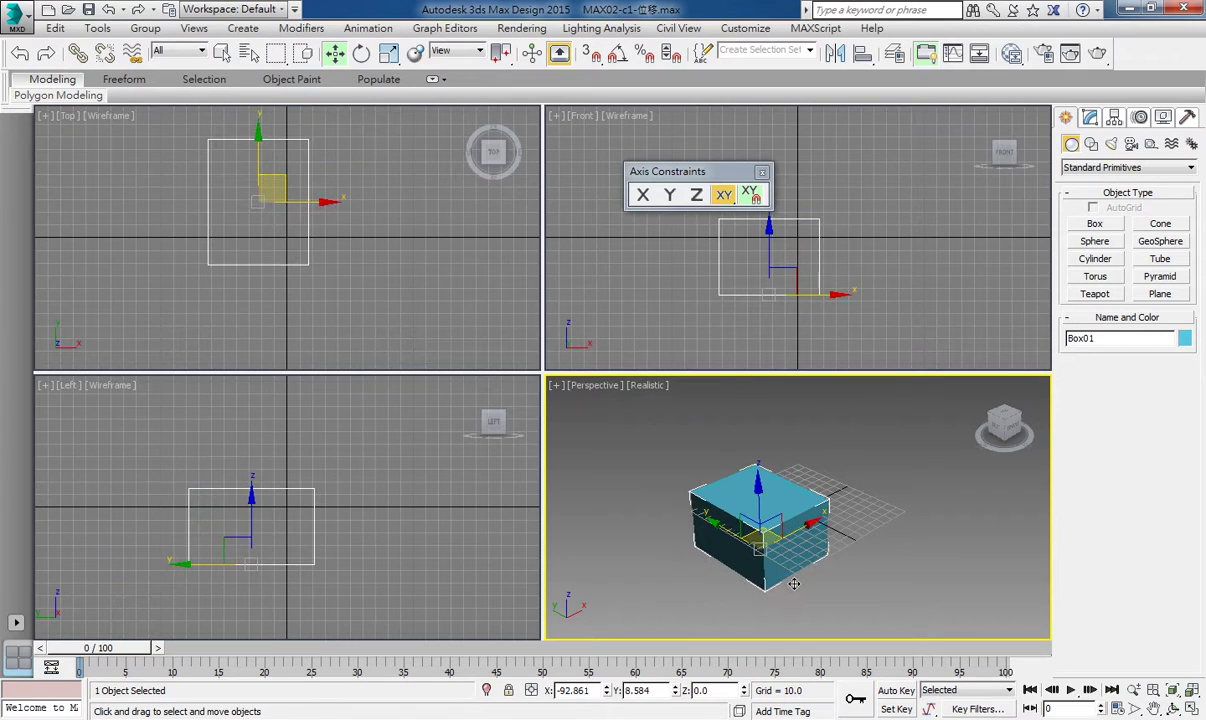
{"action": "left_click_drag", "start_coordinate": [794, 583], "coordinate": [790, 577]}
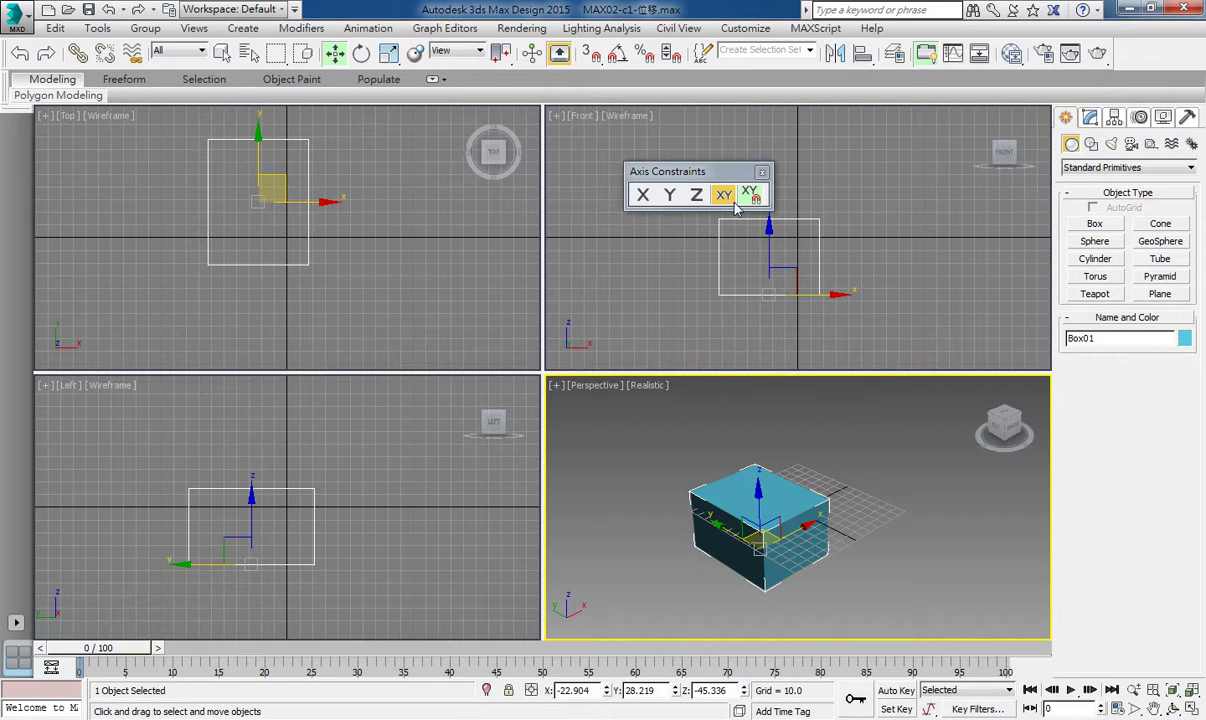
{"action": "left_click", "coordinate": [733, 200]}
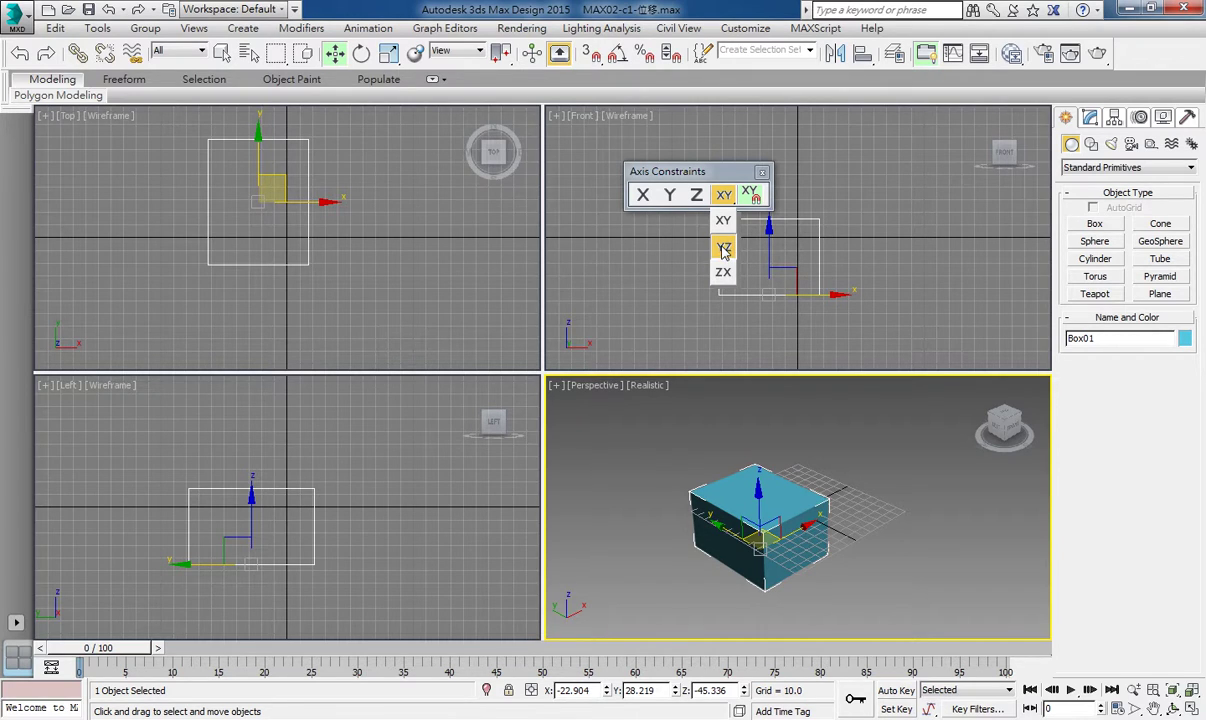
Step: Move Box01 within the YZ plane, then within the ZX plane to X 20.997, Z -35.043
{"action": "left_click", "coordinate": [723, 246]}
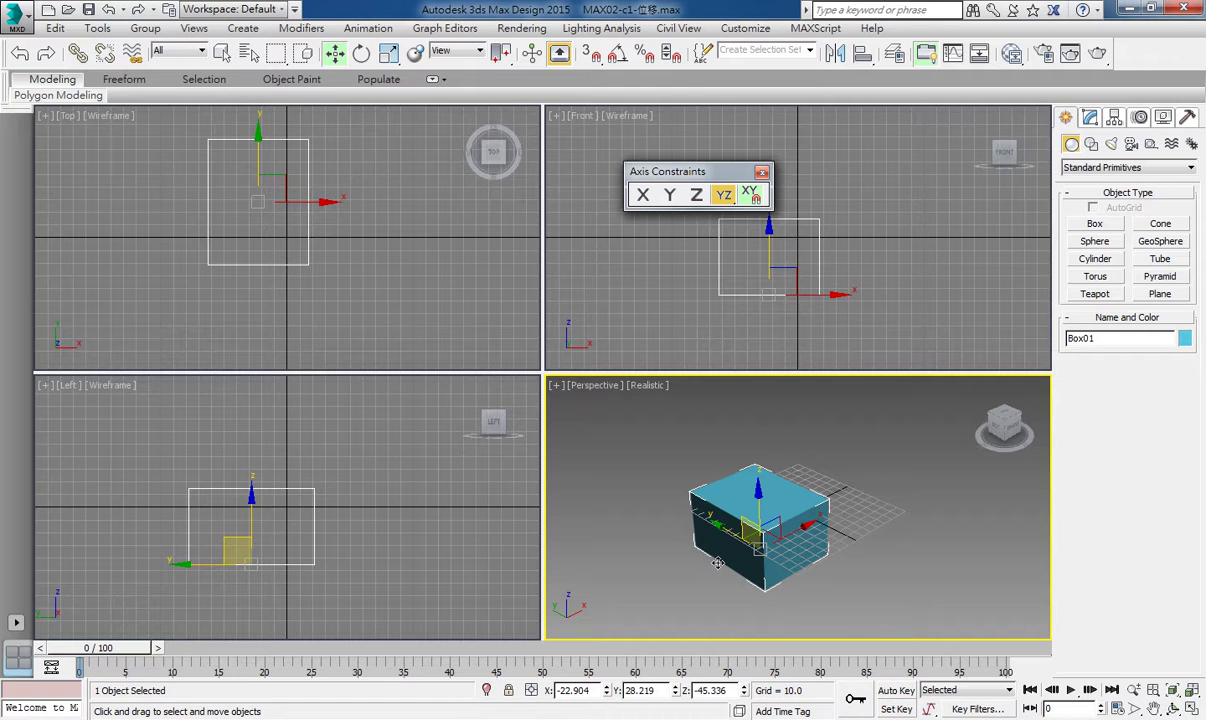
{"action": "mouse_move", "coordinate": [717, 563]}
{"action": "left_mouse_down"}
{"action": "mouse_move", "coordinate": [672, 506]}
{"action": "mouse_move", "coordinate": [841, 488]}
{"action": "left_mouse_up"}
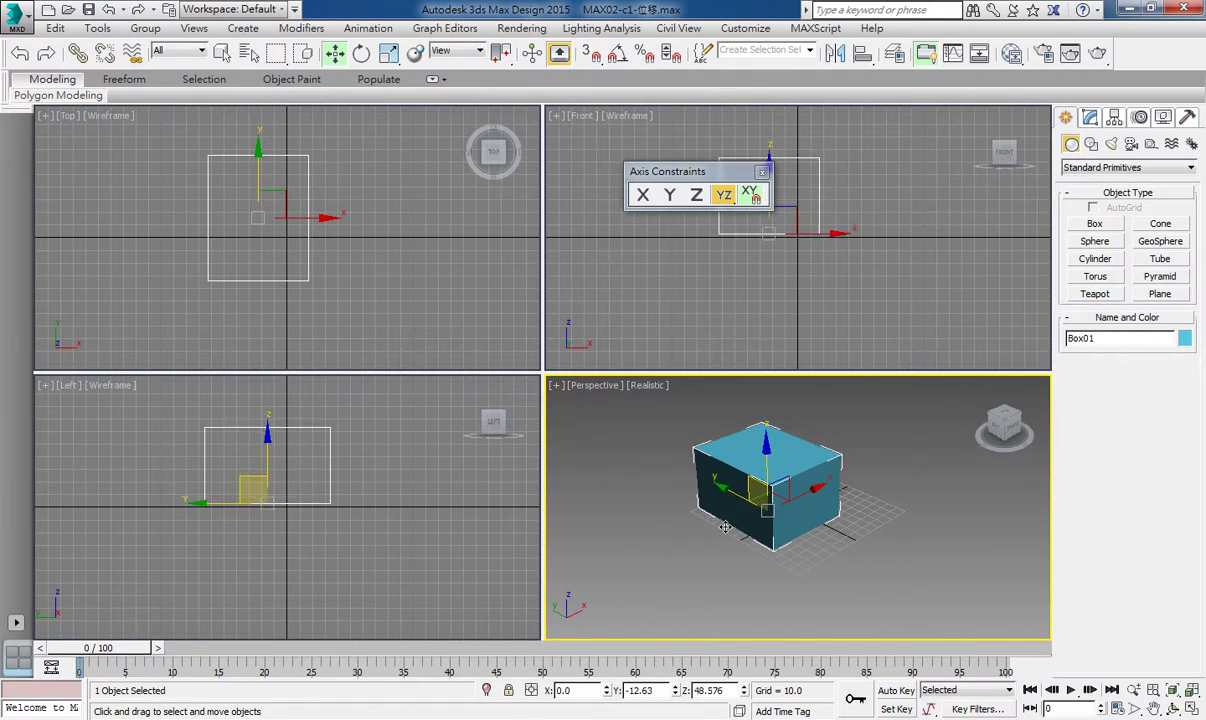
{"action": "left_click_drag", "start_coordinate": [723, 194], "coordinate": [723, 275]}
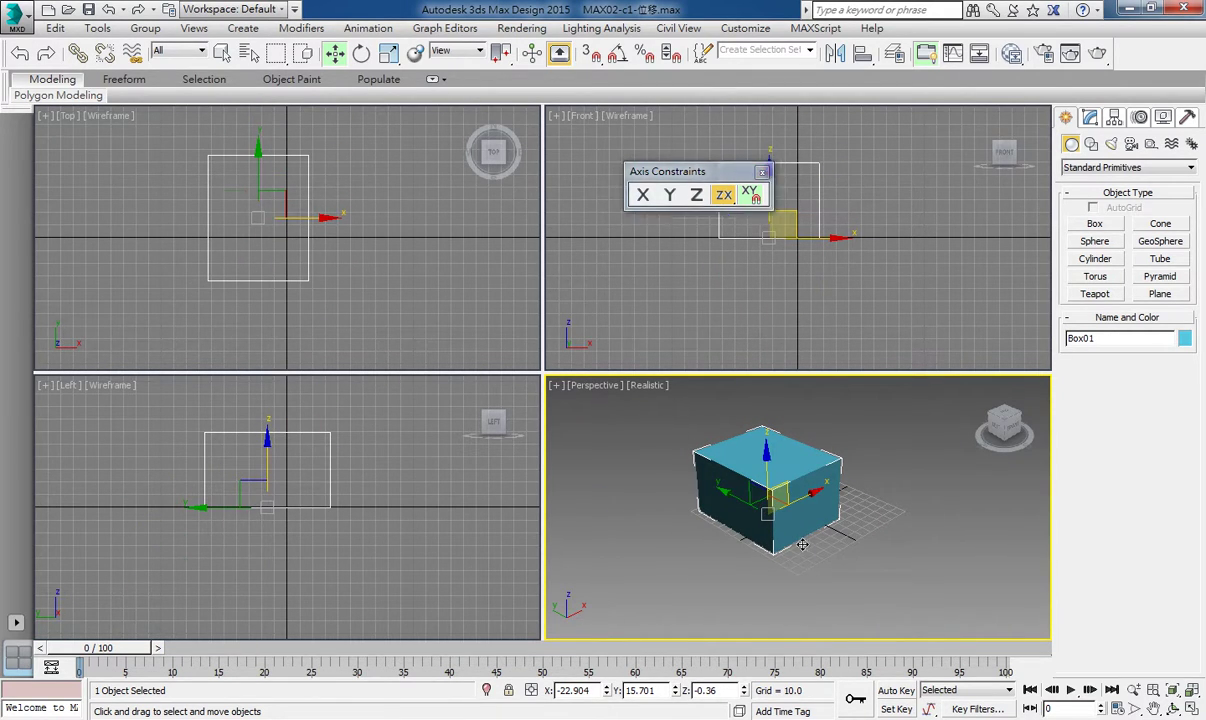
{"action": "mouse_move", "coordinate": [763, 513]}
{"action": "left_mouse_down"}
{"action": "mouse_move", "coordinate": [893, 484]}
{"action": "mouse_move", "coordinate": [872, 543]}
{"action": "mouse_move", "coordinate": [886, 541]}
{"action": "mouse_move", "coordinate": [843, 559]}
{"action": "left_mouse_up"}
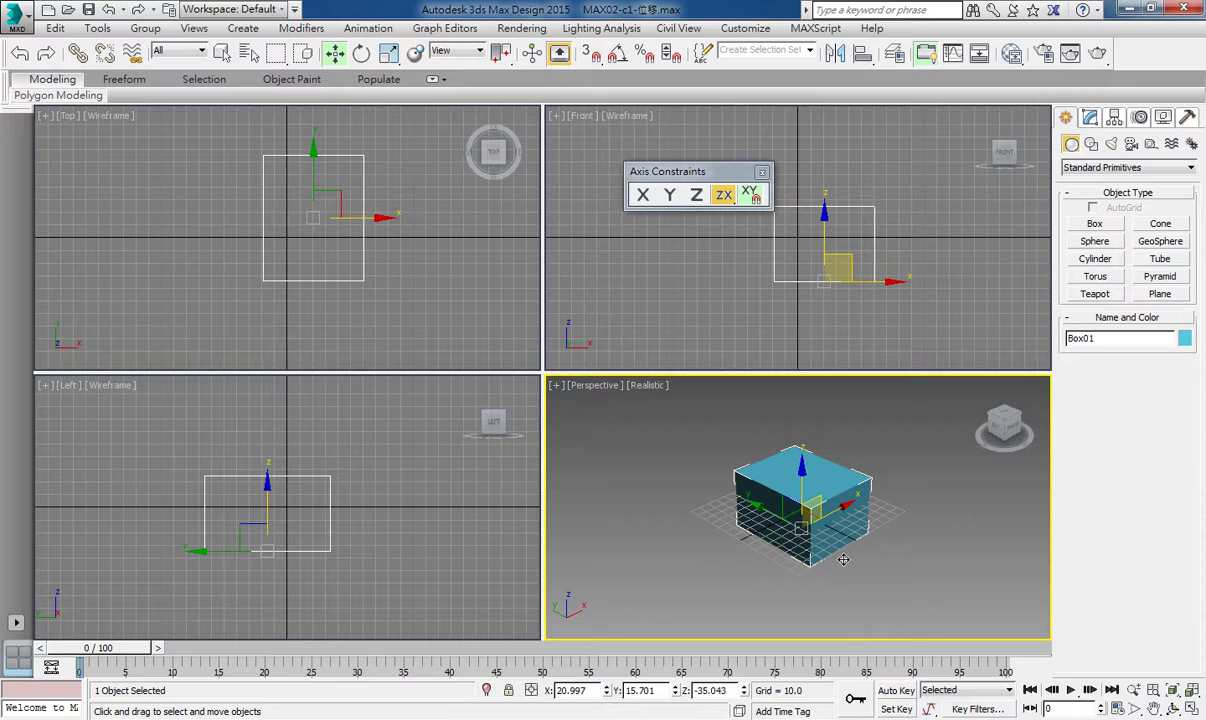
Step: Switch the constraint to Y, then X, and nudge the toolbar slightly left
{"action": "left_click", "coordinate": [669, 196]}
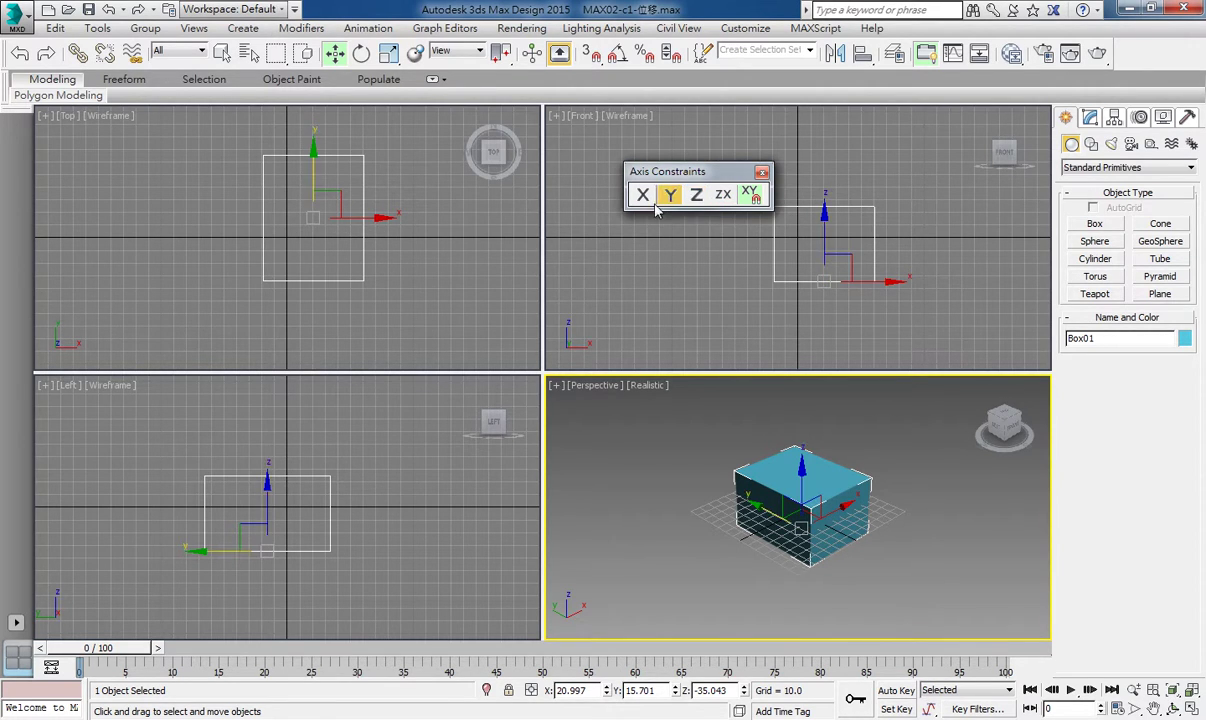
{"action": "left_click", "coordinate": [643, 195]}
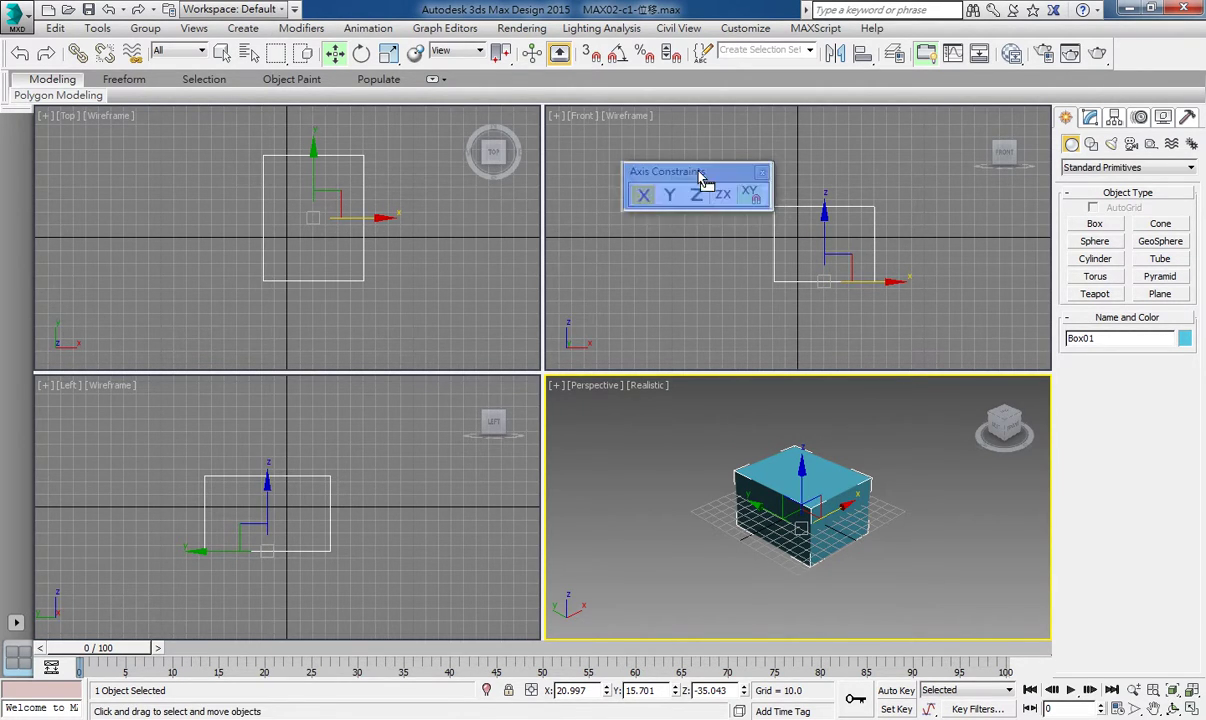
{"action": "left_click_drag", "start_coordinate": [703, 178], "coordinate": [692, 180]}
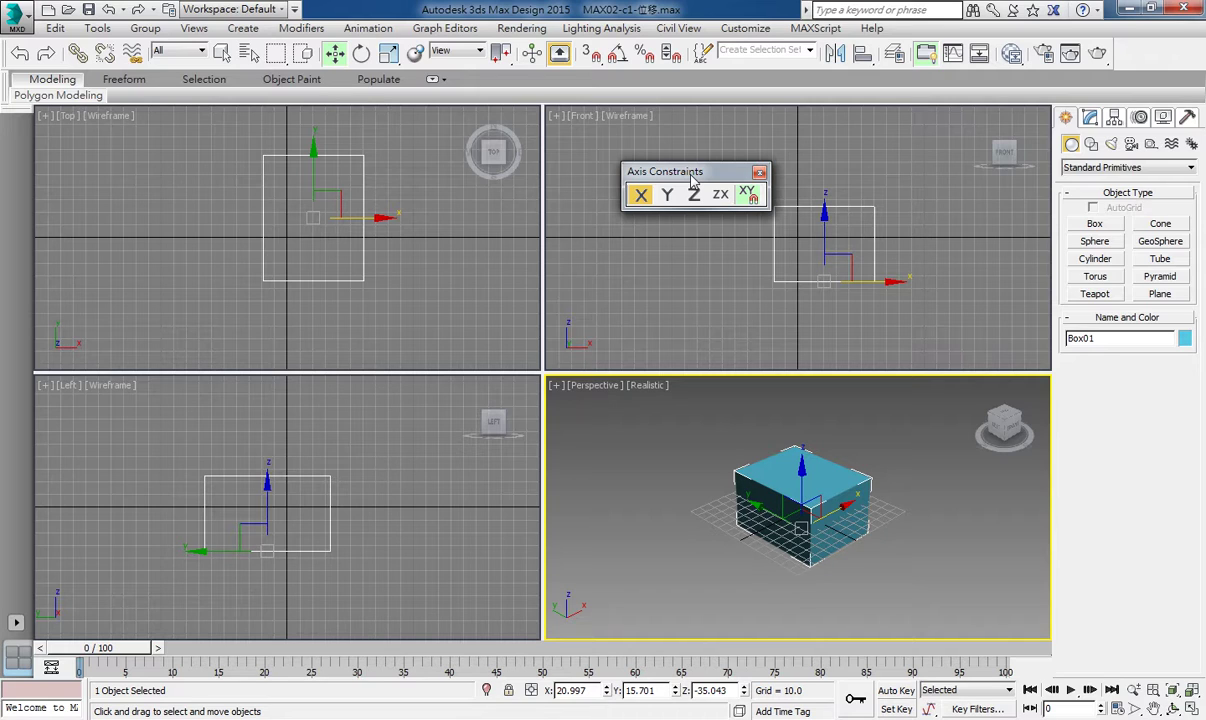
Step: Cycle through Z, ZX and YZ with F6–F8, leaving YZ active, and close the toolbar
{"action": "key", "text": "F6"}
{"action": "key", "text": "F7"}
{"action": "key", "text": "F8"}
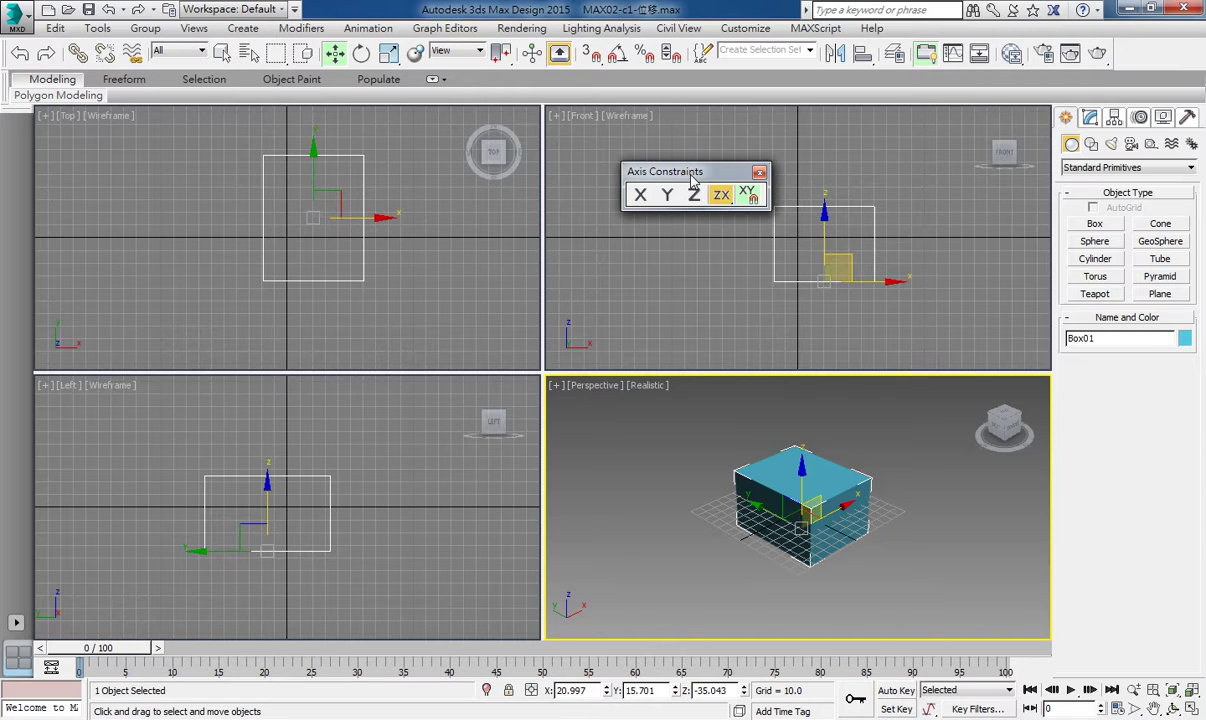
{"action": "key", "text": "F8"}
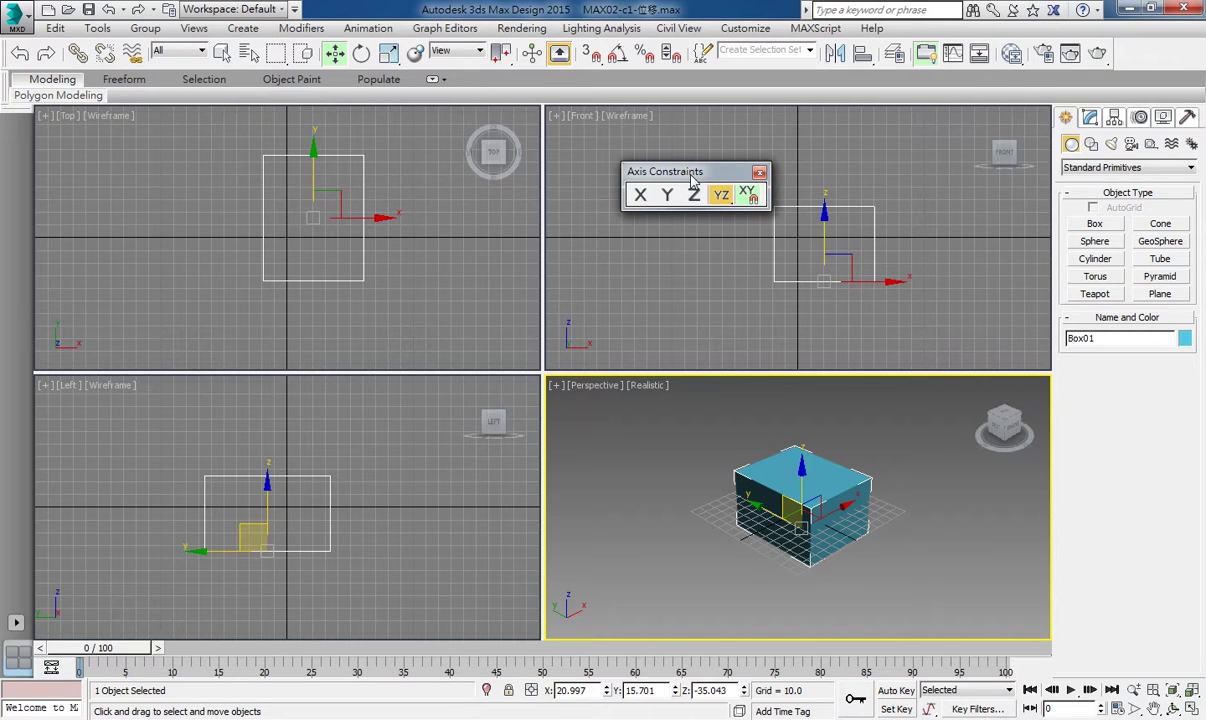
{"action": "left_click", "coordinate": [759, 172]}
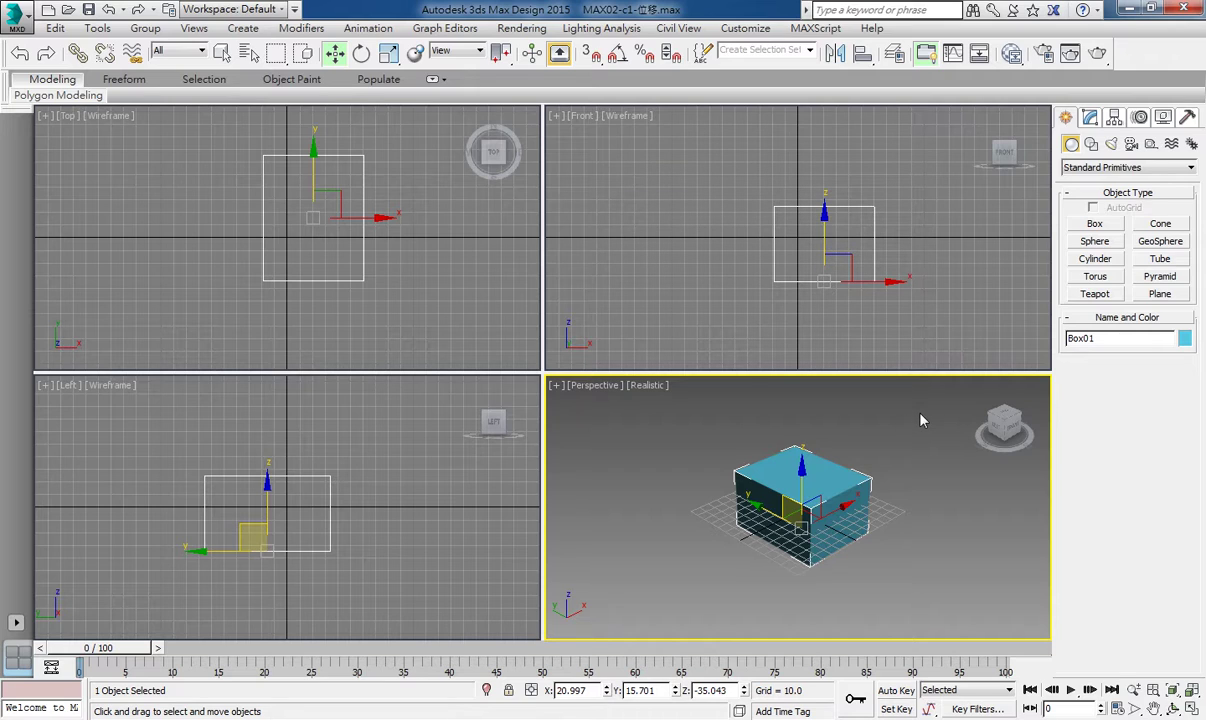
Step: Slide Box01 along X with F5, then switch constraints to Y (F6) and Z (F7)
{"action": "key", "text": "F5"}
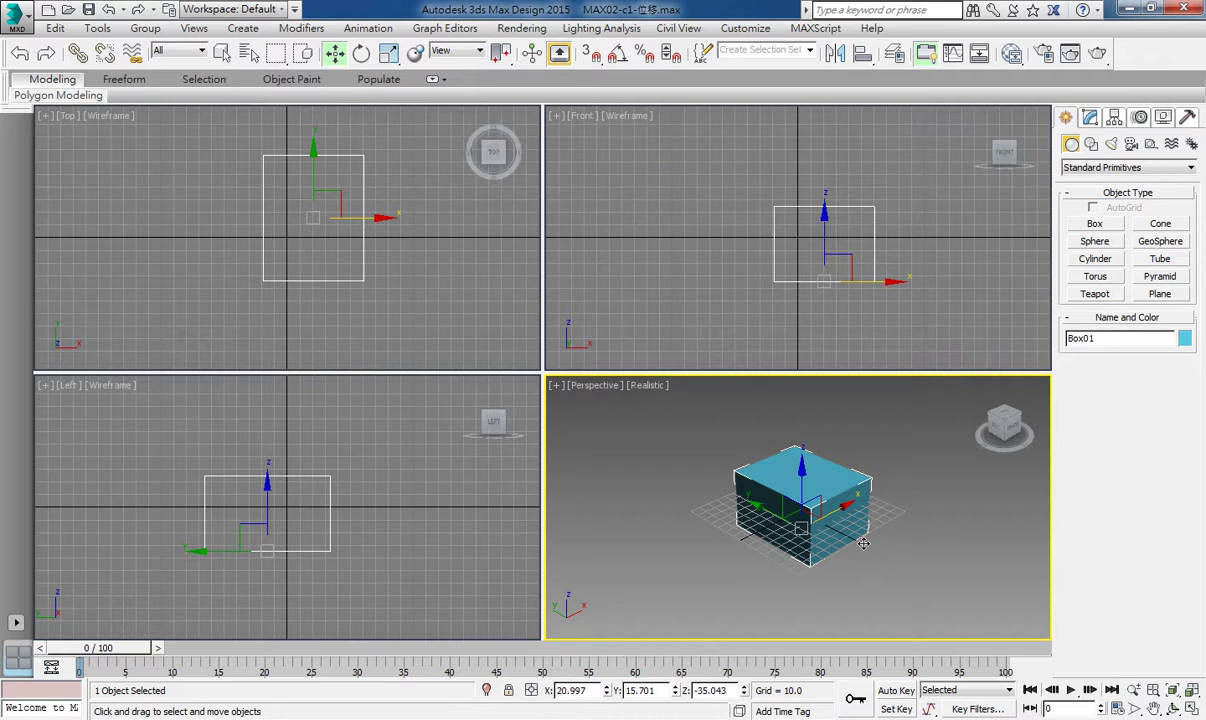
{"action": "left_click", "coordinate": [888, 520]}
{"action": "mouse_move", "coordinate": [850, 520]}
{"action": "left_mouse_down"}
{"action": "mouse_move", "coordinate": [920, 551]}
{"action": "mouse_move", "coordinate": [851, 519]}
{"action": "mouse_move", "coordinate": [855, 533]}
{"action": "left_mouse_up"}
{"action": "key", "text": "F6"}
{"action": "key", "text": "F7"}
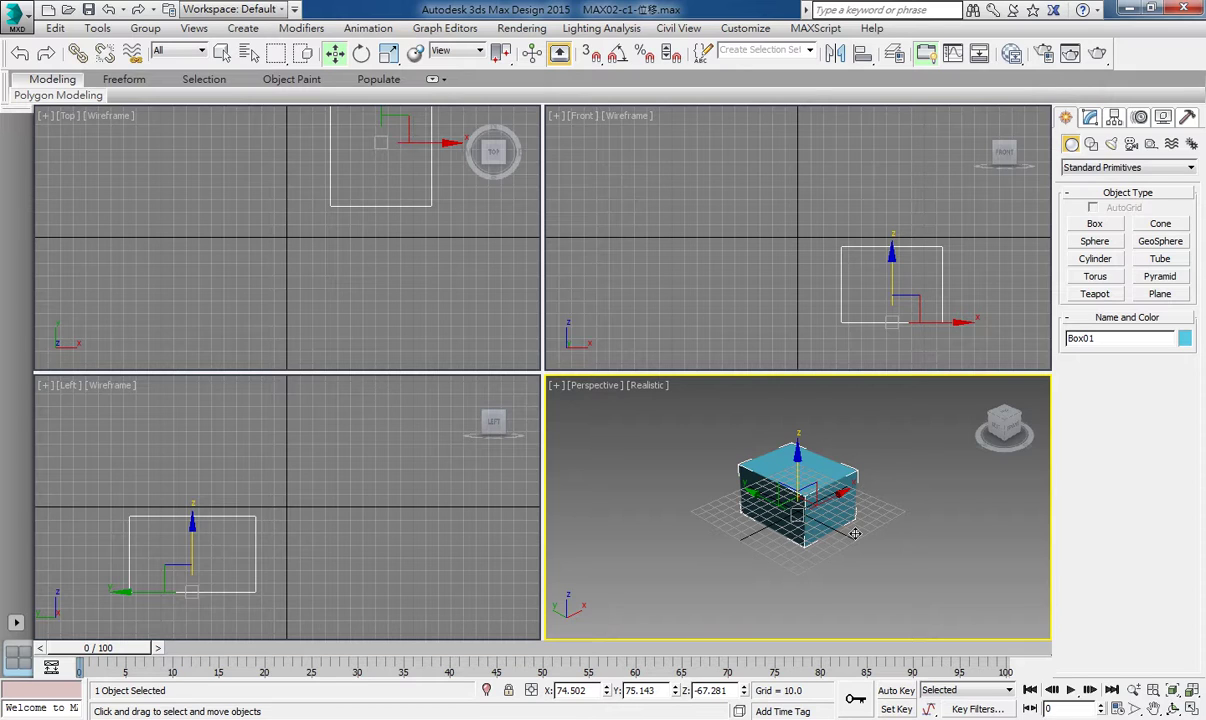
Step: Reset Box01's X, Y and Z position spinners to 0
{"action": "right_click", "coordinate": [606, 690]}
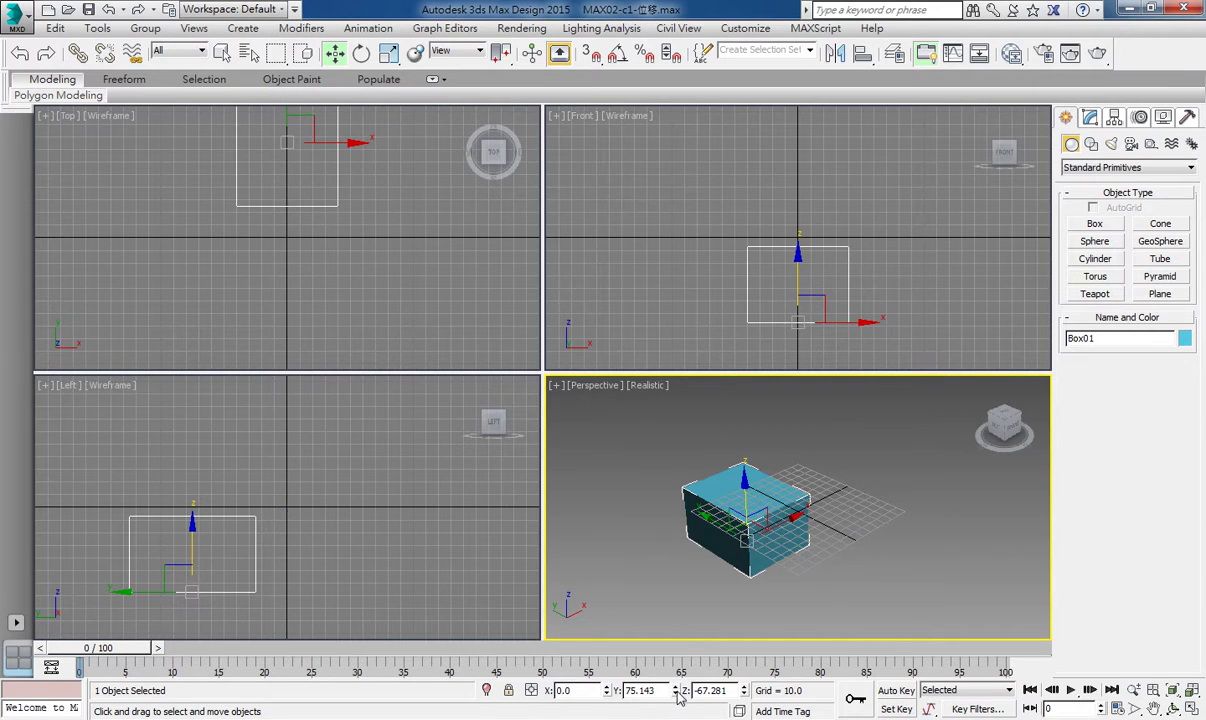
{"action": "right_click", "coordinate": [676, 690]}
{"action": "right_click", "coordinate": [744, 690]}
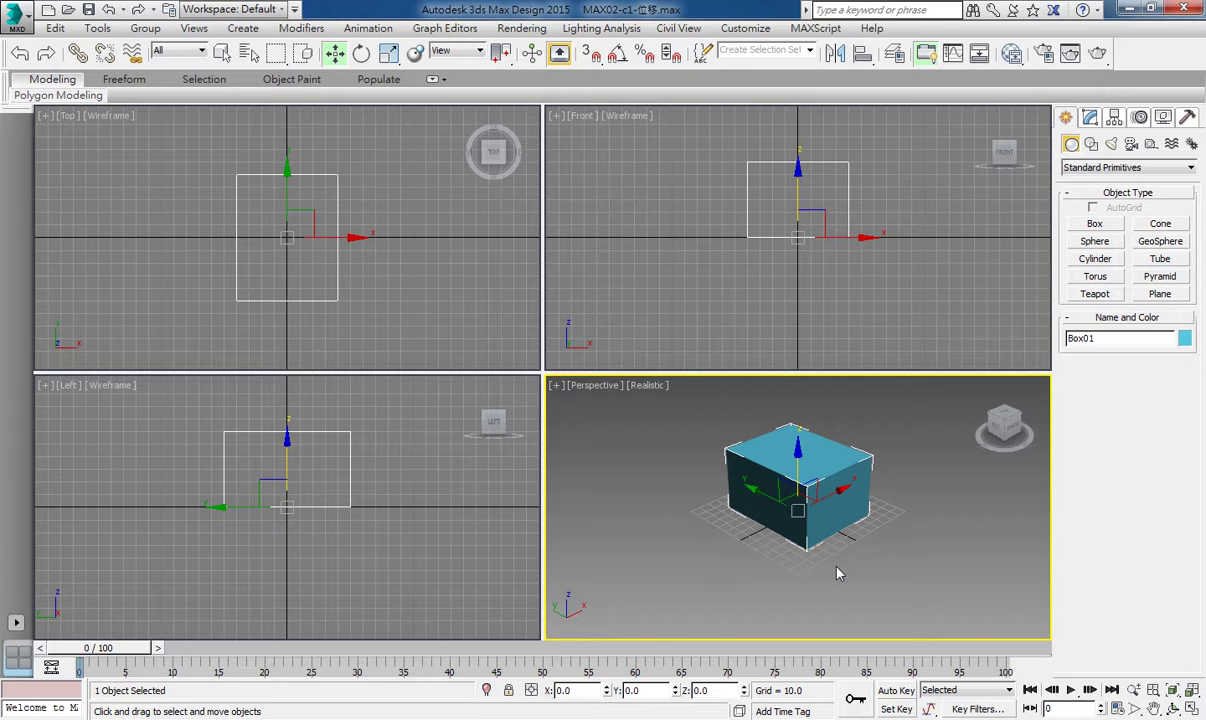
Step: Slide Box01 along X under the F5 constraint, then reset its X coordinate to 0
{"action": "key", "text": "F5"}
{"action": "mouse_move", "coordinate": [803, 508]}
{"action": "left_mouse_down"}
{"action": "mouse_move", "coordinate": [889, 500]}
{"action": "mouse_move", "coordinate": [858, 528]}
{"action": "left_mouse_up"}
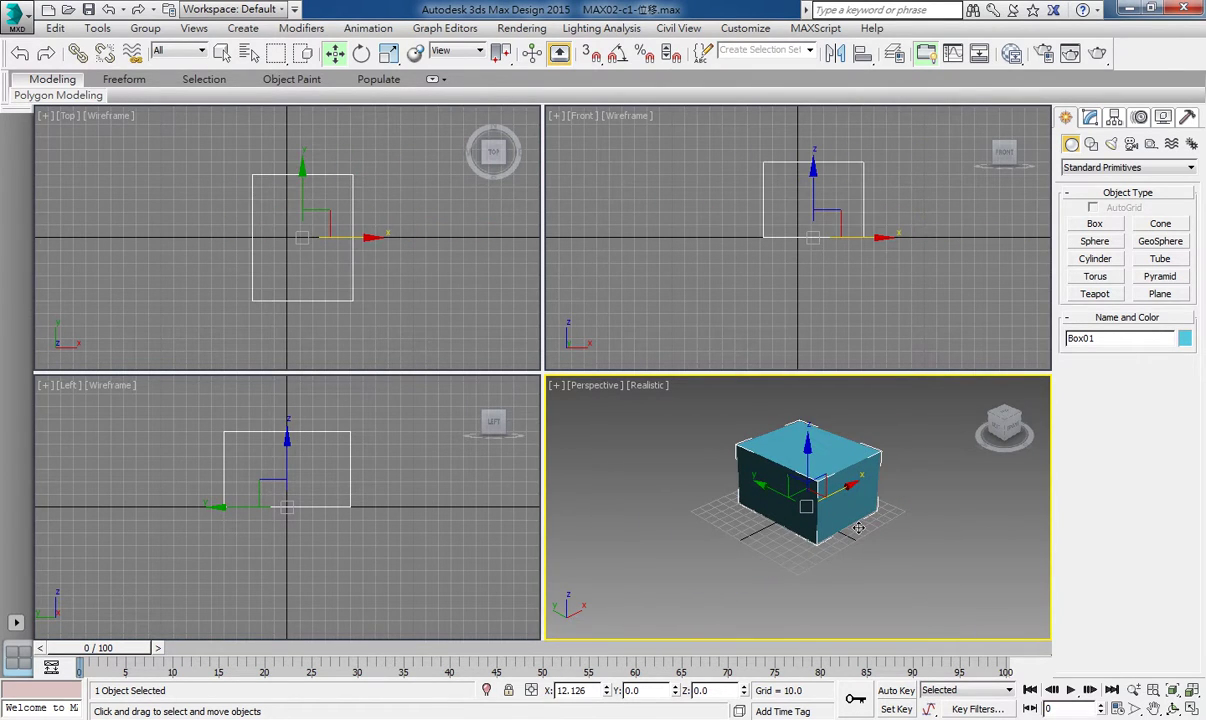
{"action": "right_click", "coordinate": [858, 528]}
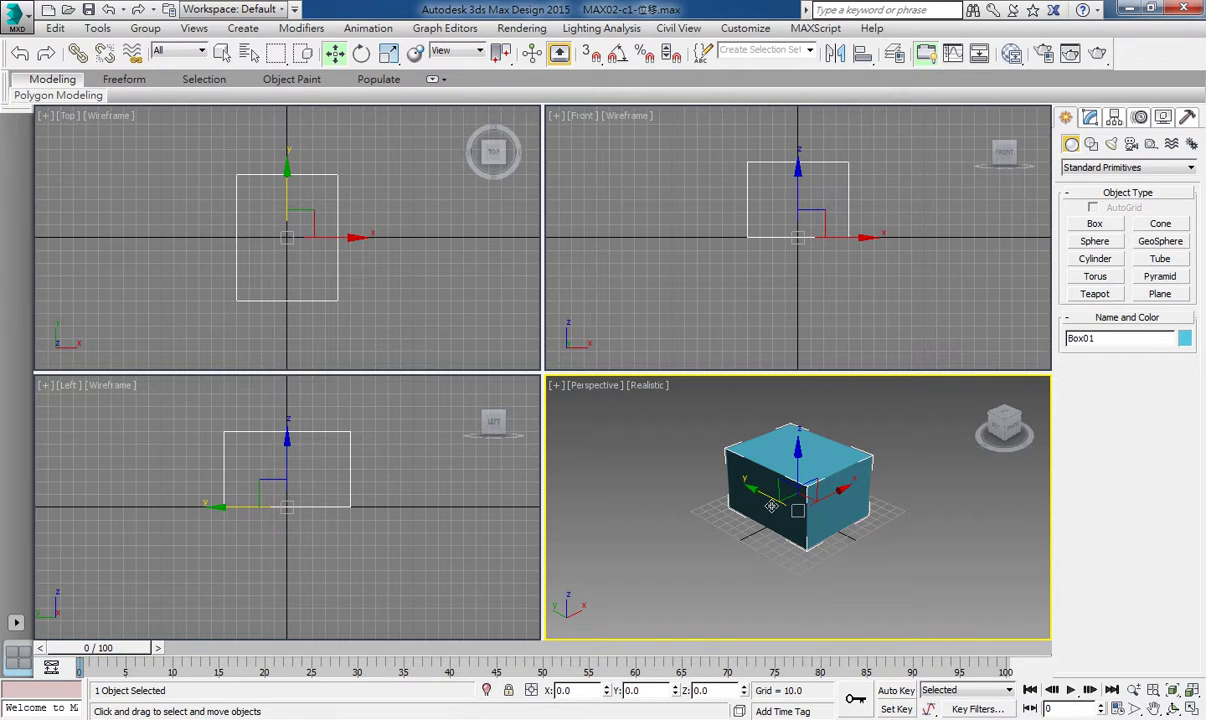
Step: Drag Box01 along the Y, Z and X gizmo axes to X 53.769, Y 107.413, Z -28.814
{"action": "mouse_move", "coordinate": [770, 506]}
{"action": "left_mouse_down"}
{"action": "mouse_move", "coordinate": [733, 492]}
{"action": "mouse_move", "coordinate": [770, 506]}
{"action": "left_mouse_up"}
{"action": "mouse_move", "coordinate": [729, 420]}
{"action": "left_mouse_down"}
{"action": "mouse_move", "coordinate": [757, 425]}
{"action": "mouse_move", "coordinate": [770, 482]}
{"action": "mouse_move", "coordinate": [865, 518]}
{"action": "mouse_move", "coordinate": [851, 524]}
{"action": "left_mouse_up"}
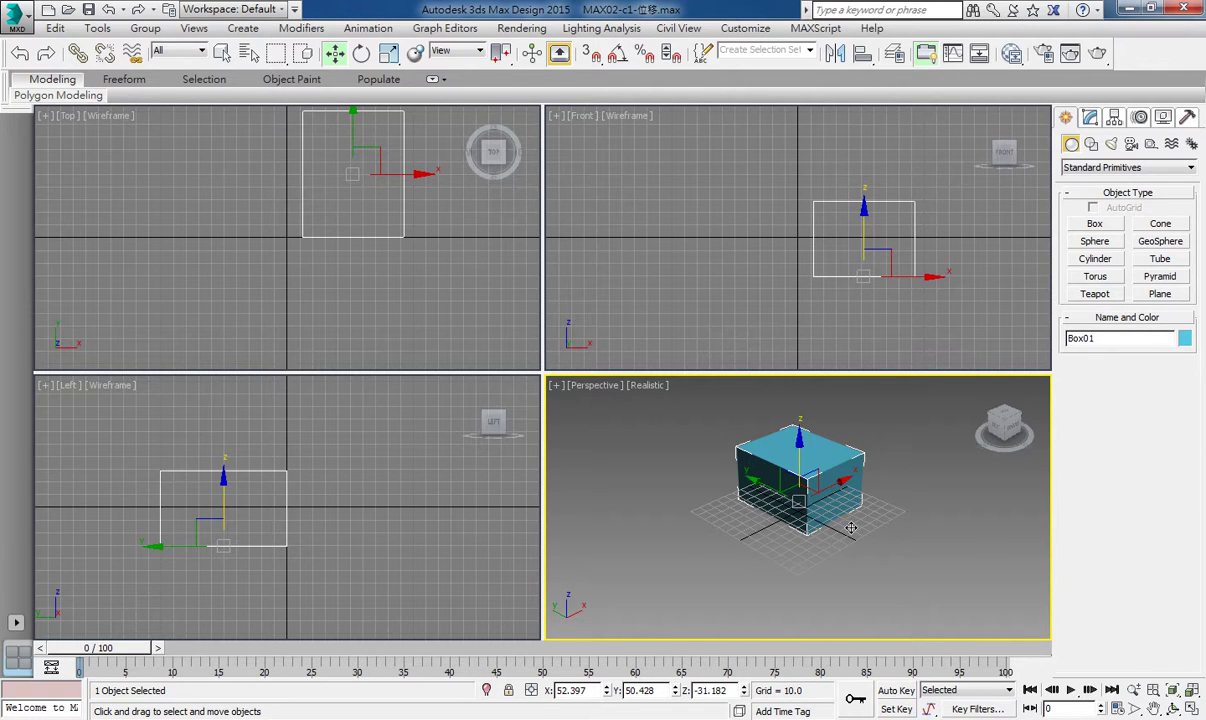
{"action": "mouse_move", "coordinate": [851, 528]}
{"action": "left_mouse_down"}
{"action": "mouse_move", "coordinate": [856, 470]}
{"action": "mouse_move", "coordinate": [760, 481]}
{"action": "mouse_move", "coordinate": [779, 461]}
{"action": "left_mouse_up"}
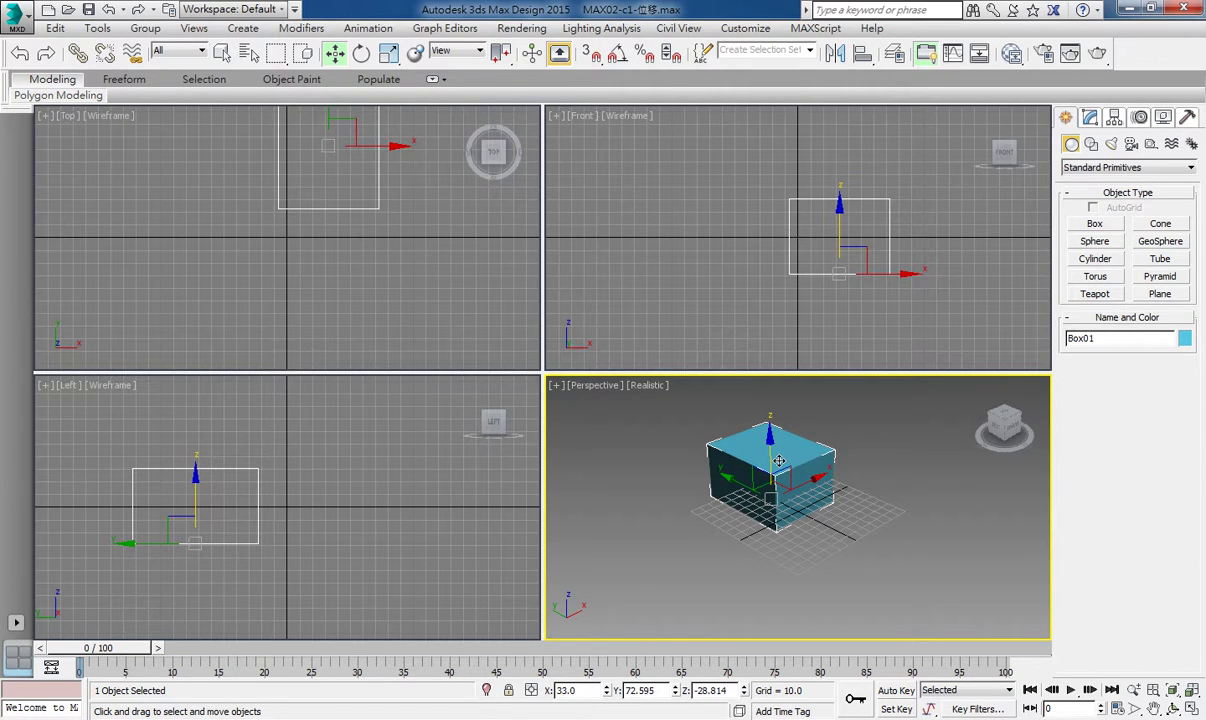
{"action": "left_click_drag", "start_coordinate": [712, 462], "coordinate": [656, 484]}
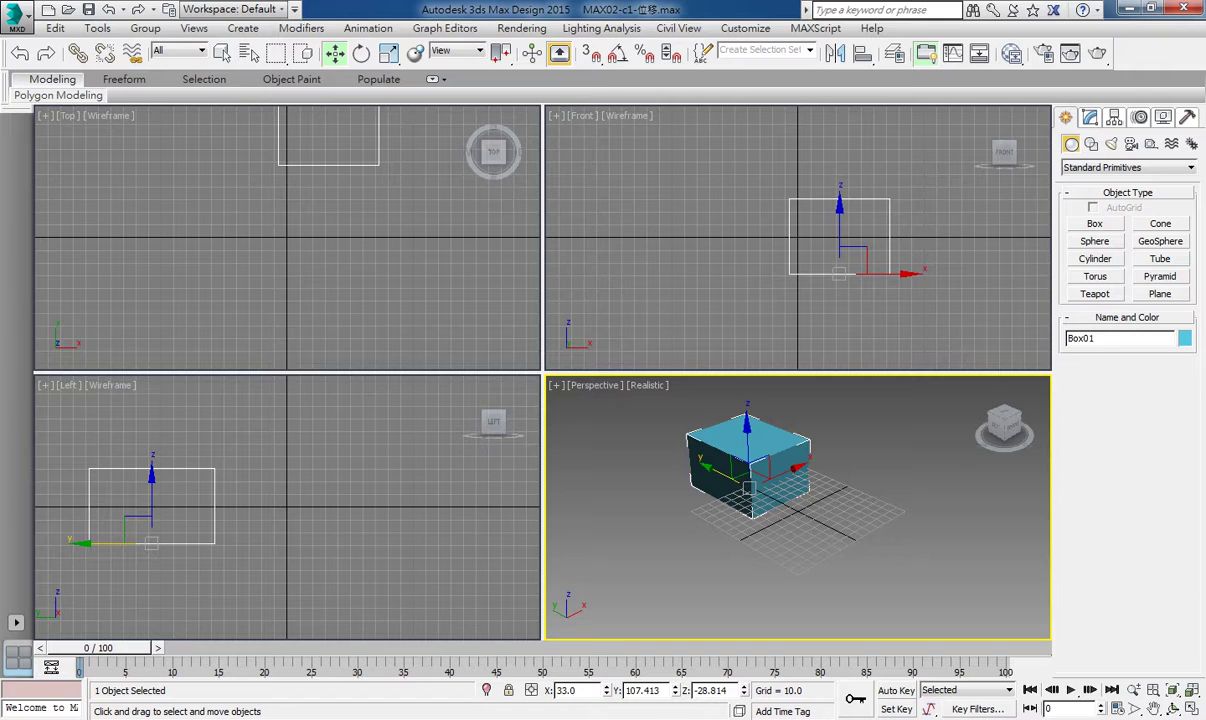
{"action": "double_click", "coordinate": [570, 690]}
{"action": "left_click_drag", "start_coordinate": [770, 465], "coordinate": [805, 452]}
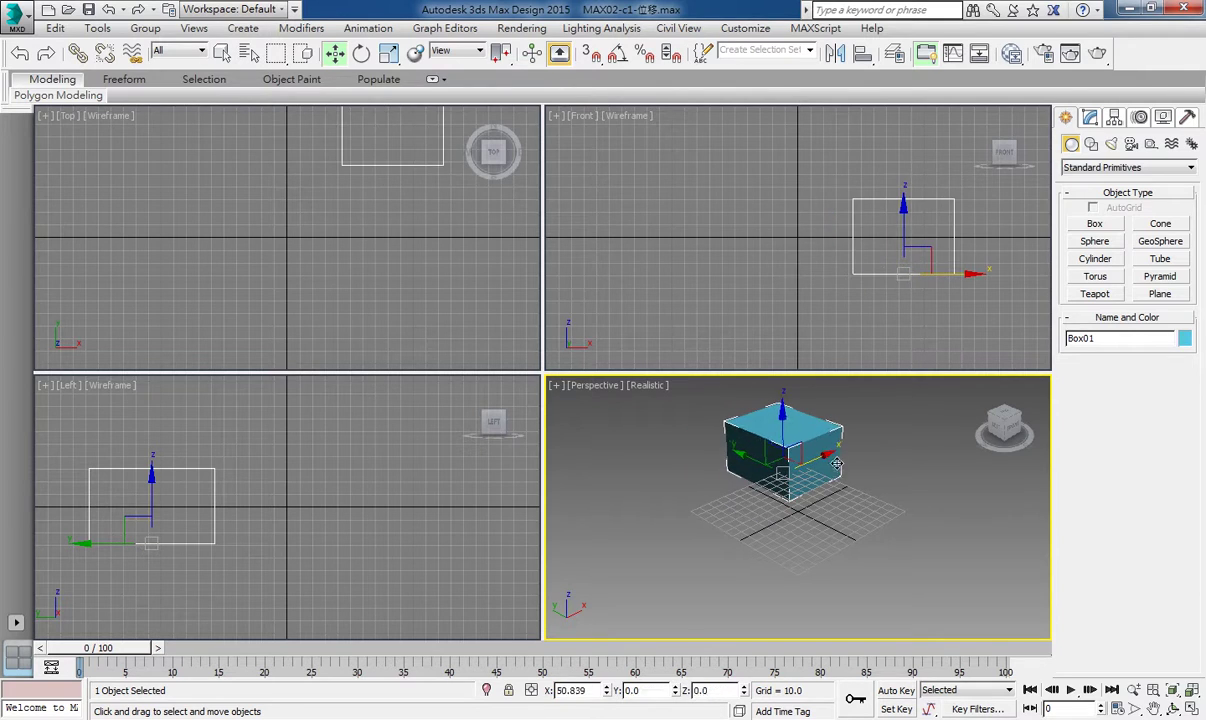
{"action": "double_click", "coordinate": [570, 690]}
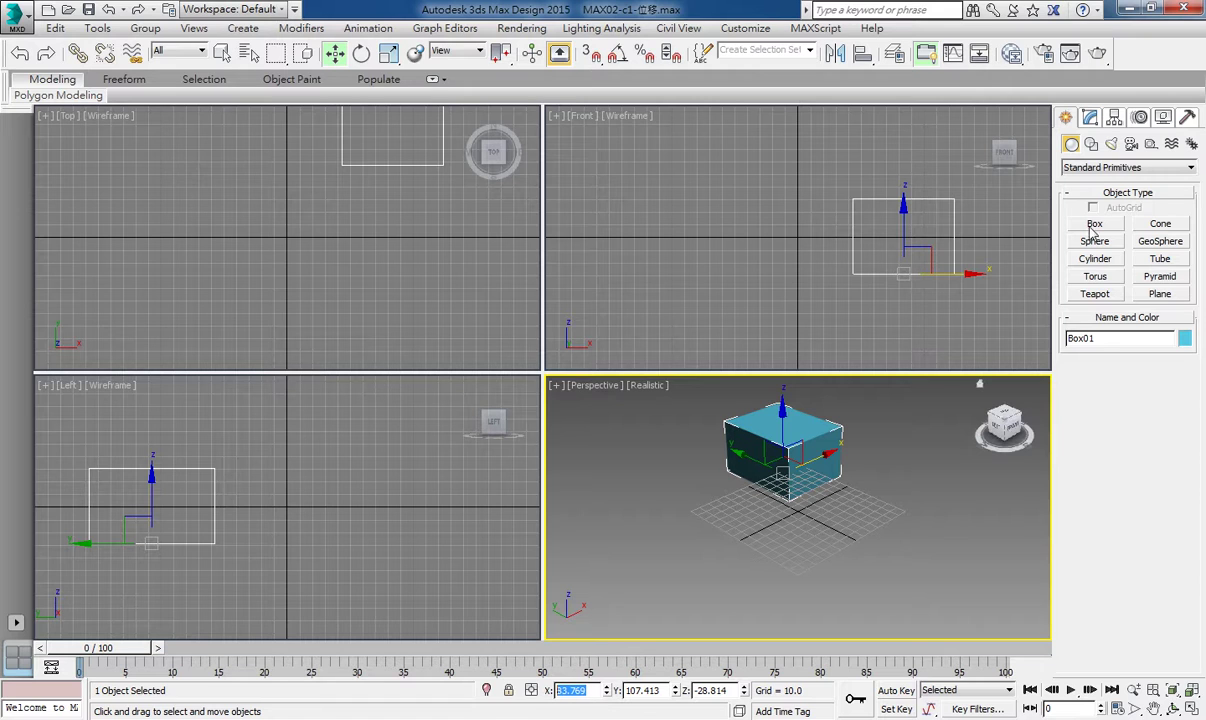
Step: Reopen and position the floating Axis Constraints toolbar, then drag Box01 along X to 22.226
{"action": "right_click", "coordinate": [1081, 44]}
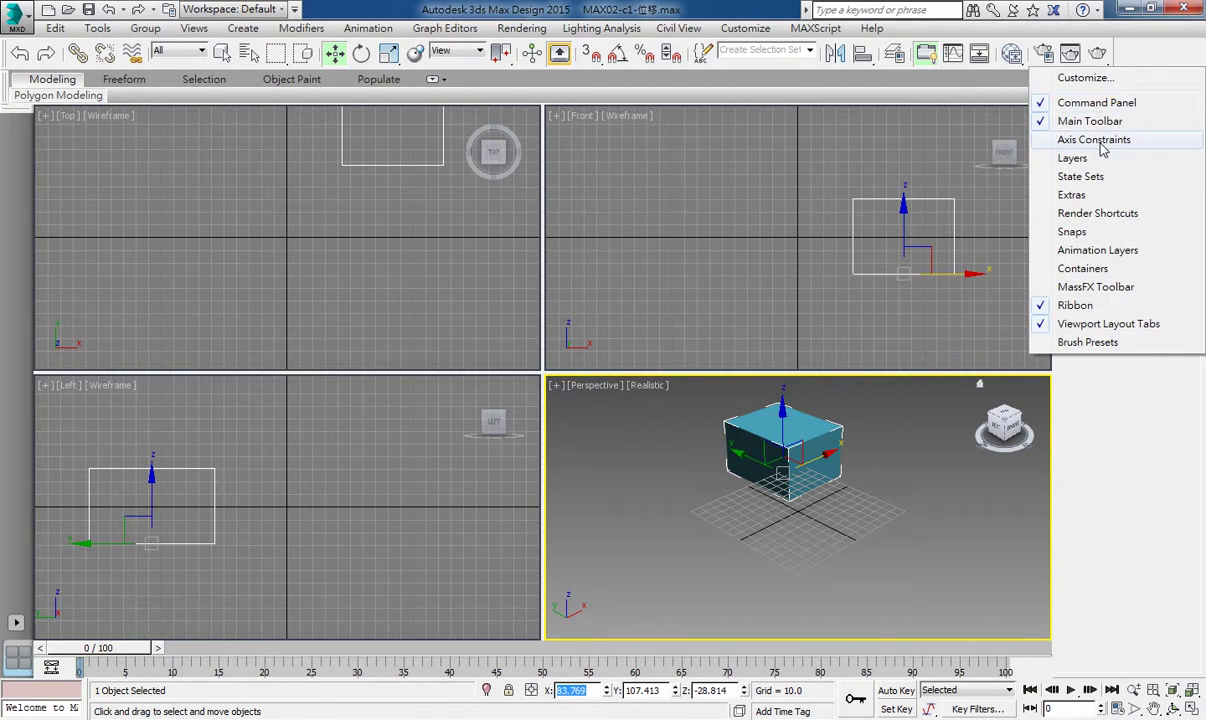
{"action": "left_click", "coordinate": [1094, 139]}
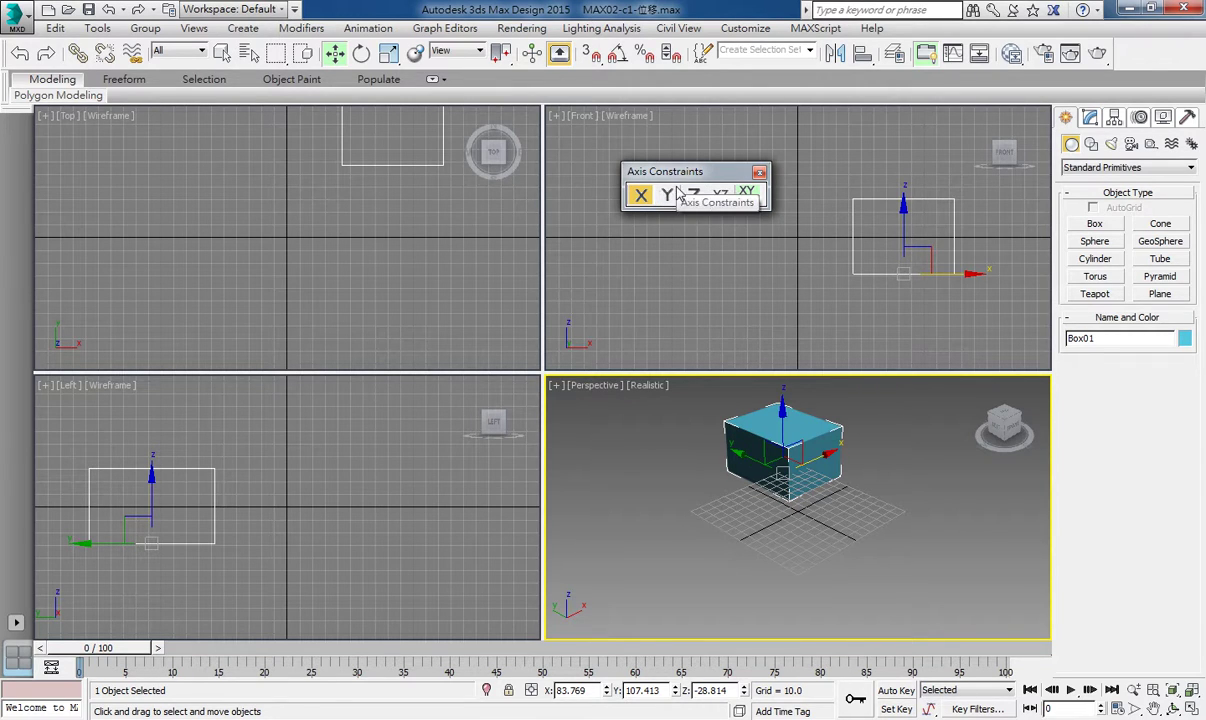
{"action": "left_click_drag", "start_coordinate": [660, 172], "coordinate": [648, 155]}
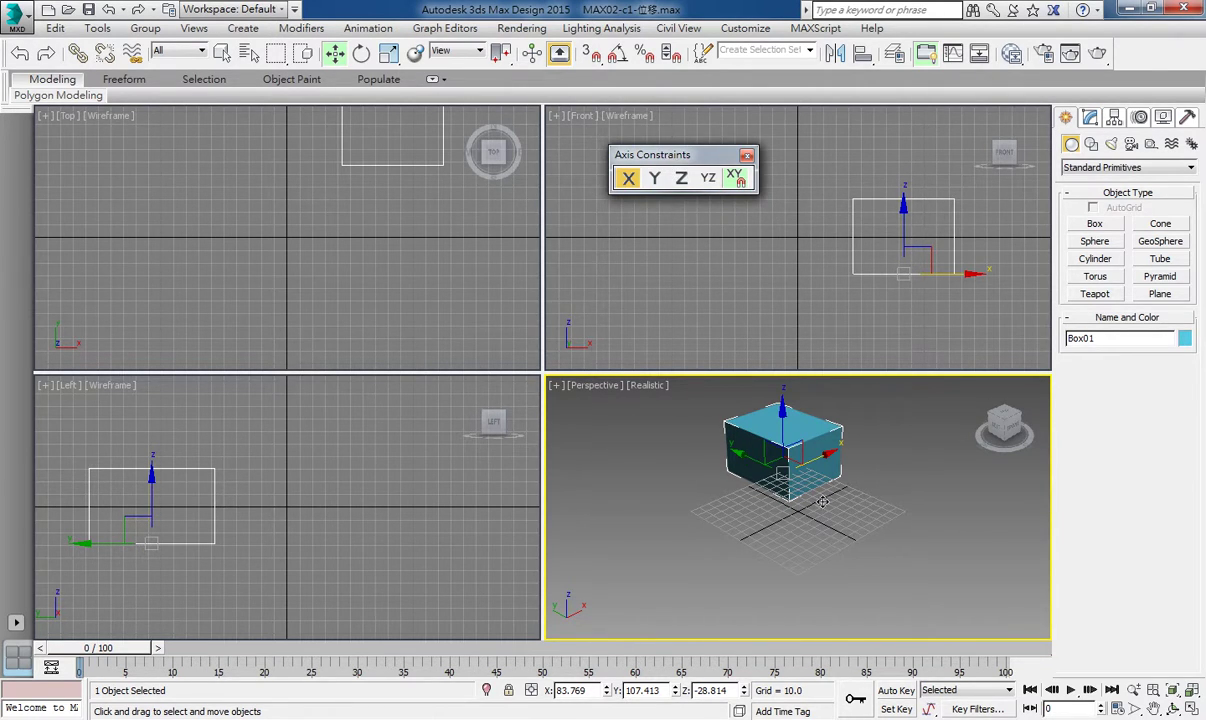
{"action": "left_click_drag", "start_coordinate": [776, 448], "coordinate": [788, 481]}
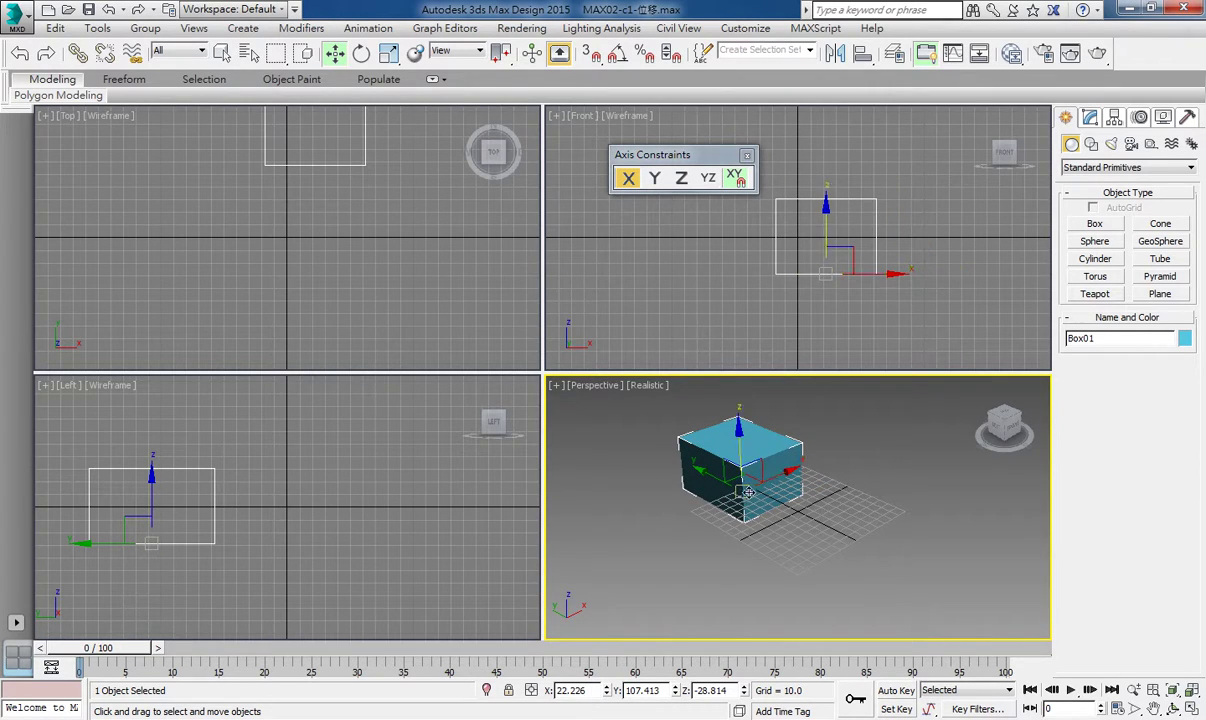